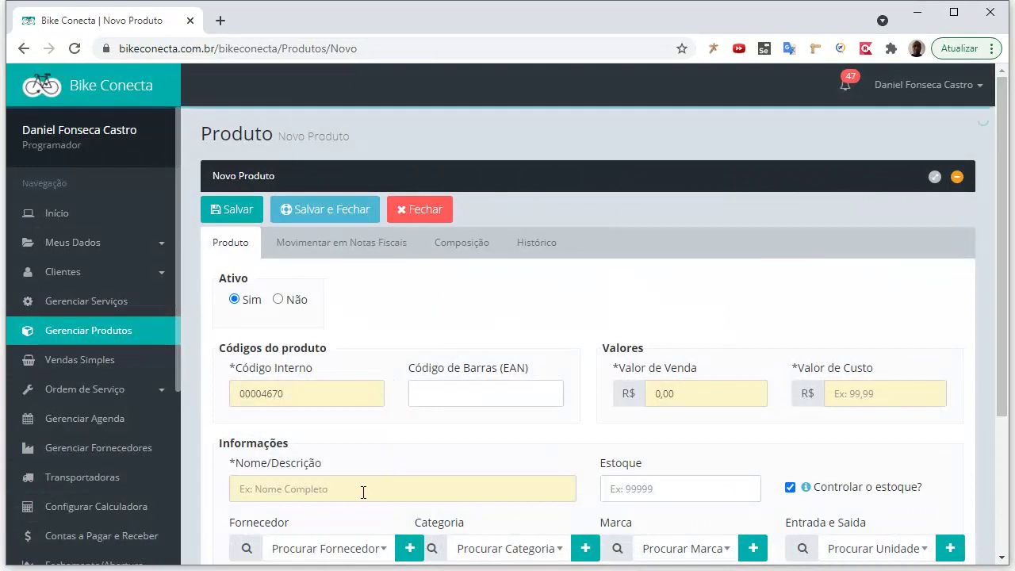
Name the new product "Produto comp 1" and select the whole name for copying
left_click(363, 493)
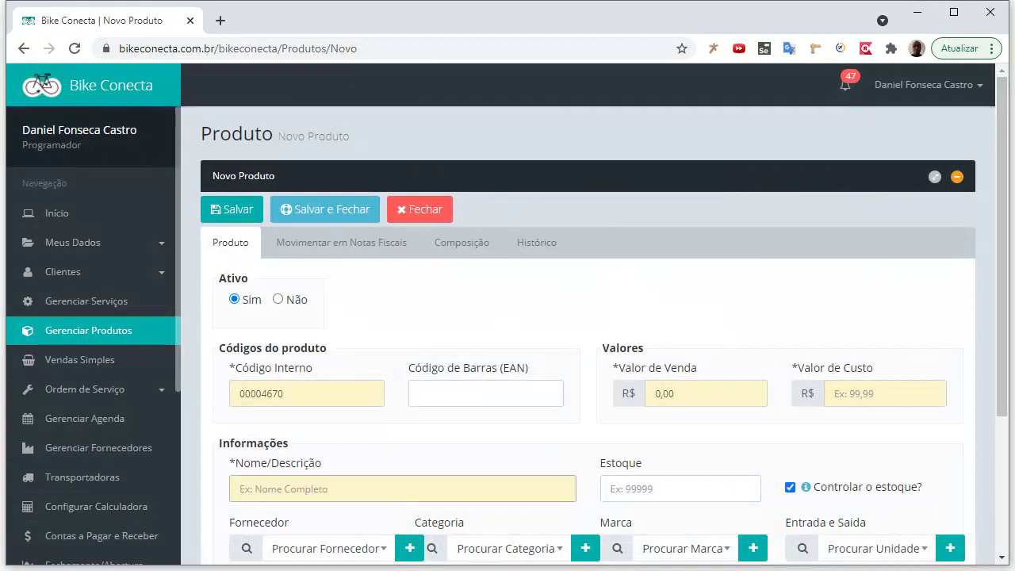
type("Compo")
key("ctrl+a")
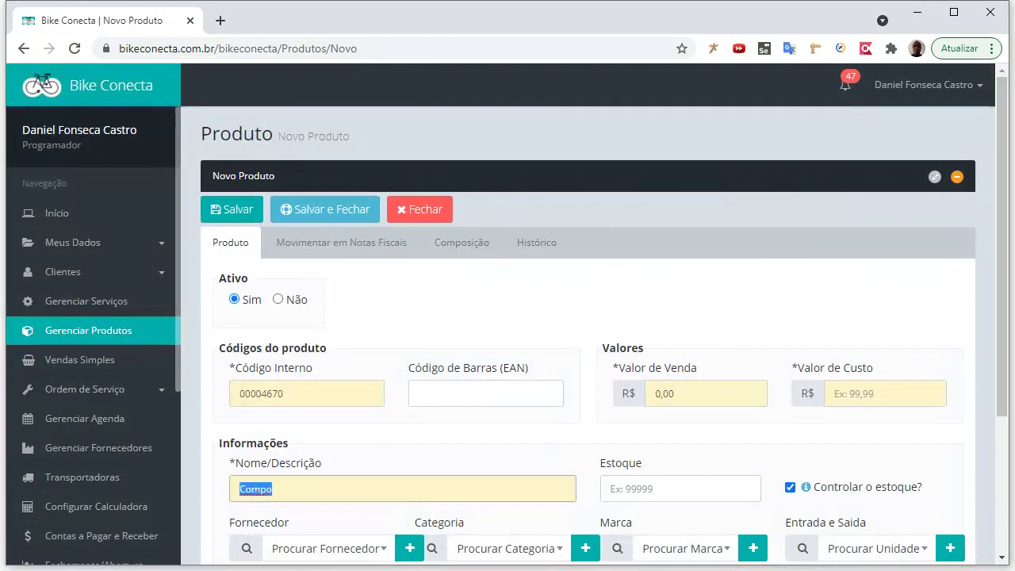
type("C")
key("BackSpace")
type("Produt")
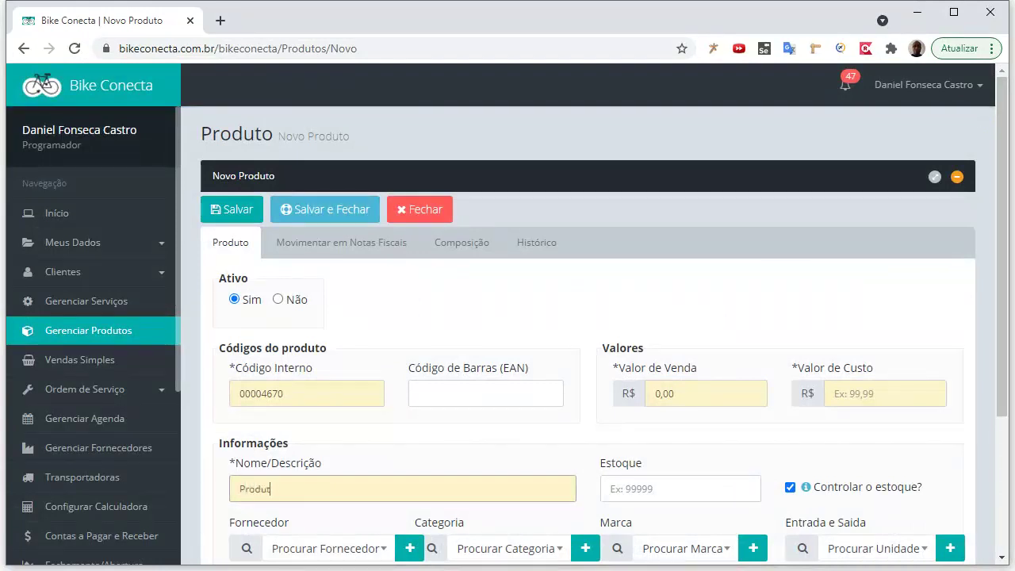
type("o comp 1")
key("ctrl+a")
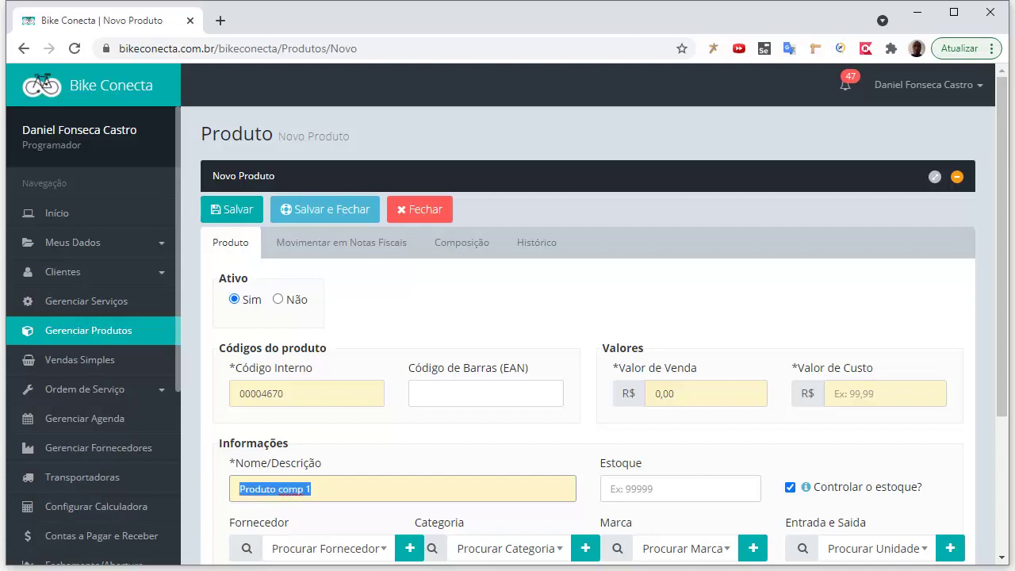
Set the new product's input and output unit to CART
scroll(540, 394, "down", 3)
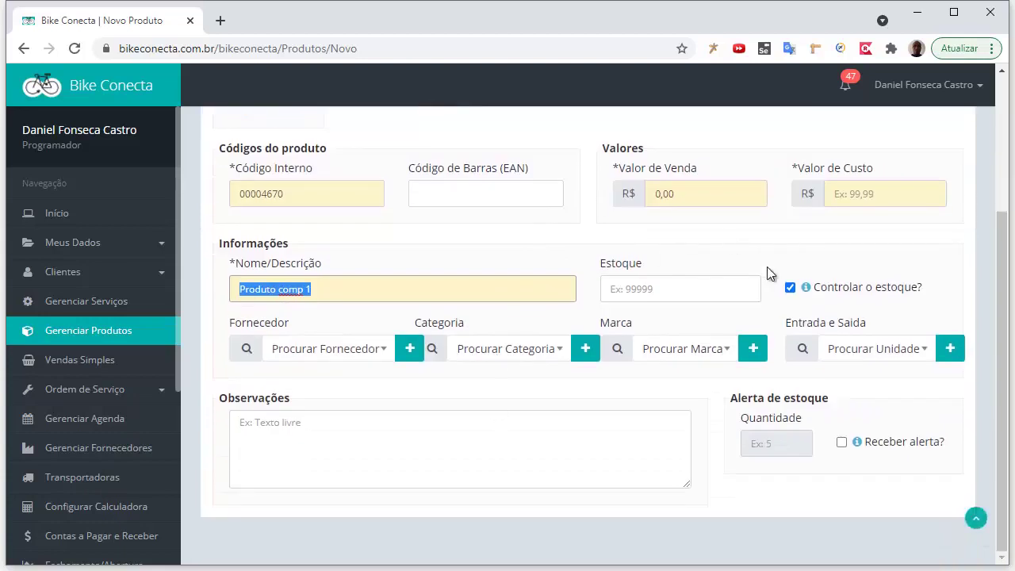
left_click(868, 350)
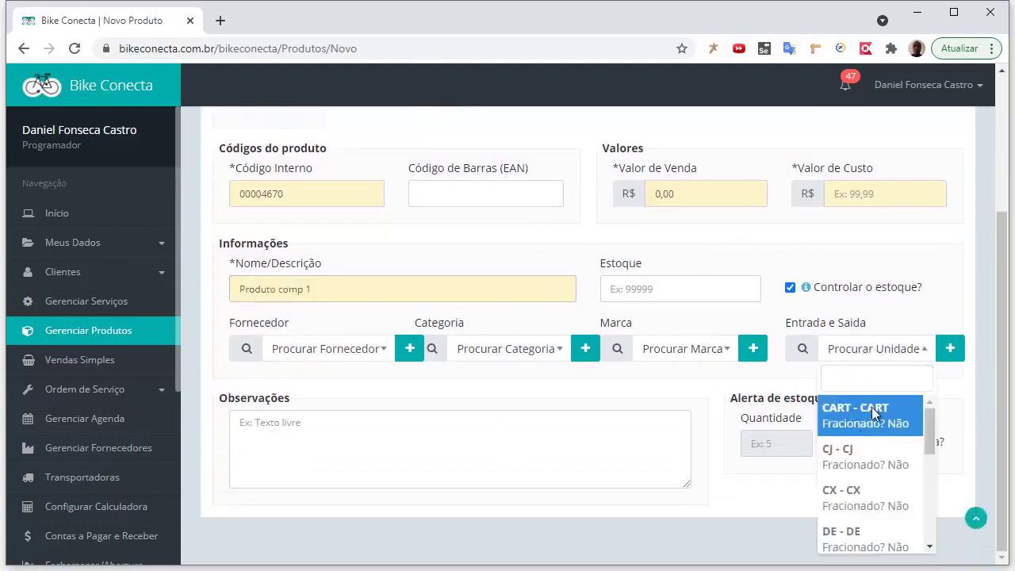
left_click(847, 400)
Set the product's sale value to 100,00 and cost value to 90,00, and save and close it
left_click(701, 196)
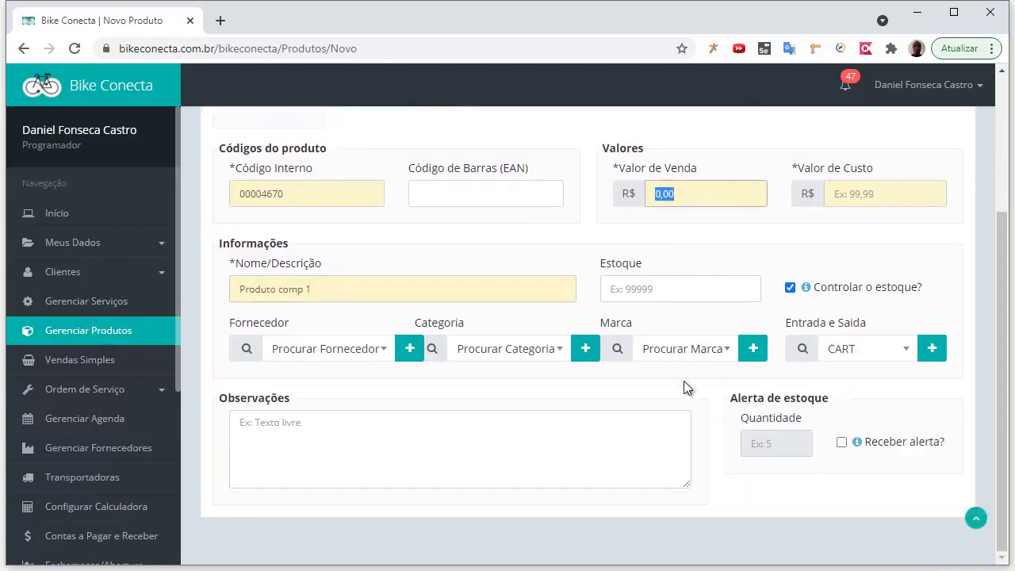
type("100")
key("Tab")
type("9")
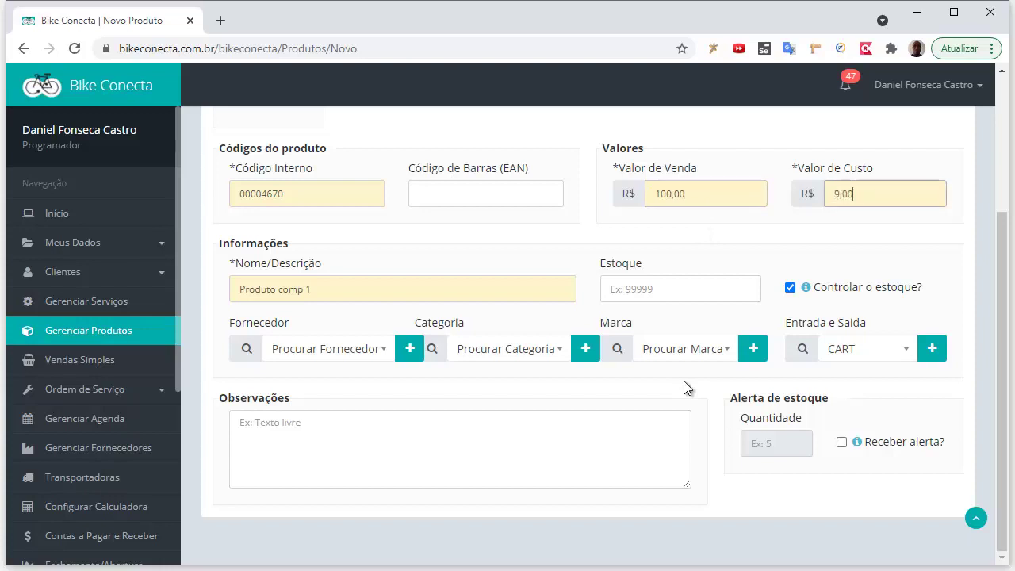
type("0")
scroll(476, 285, "up", 3)
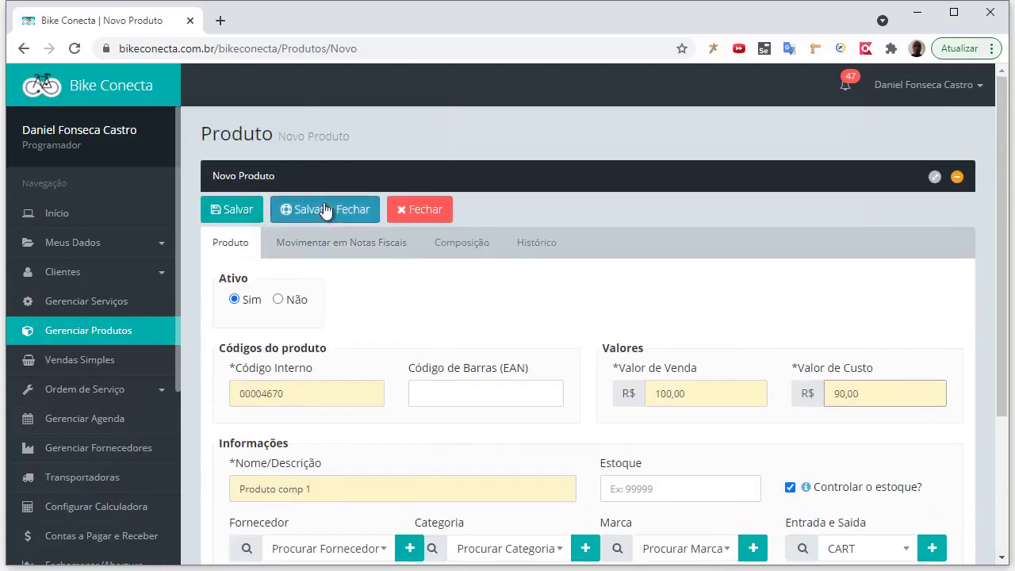
left_click(324, 209)
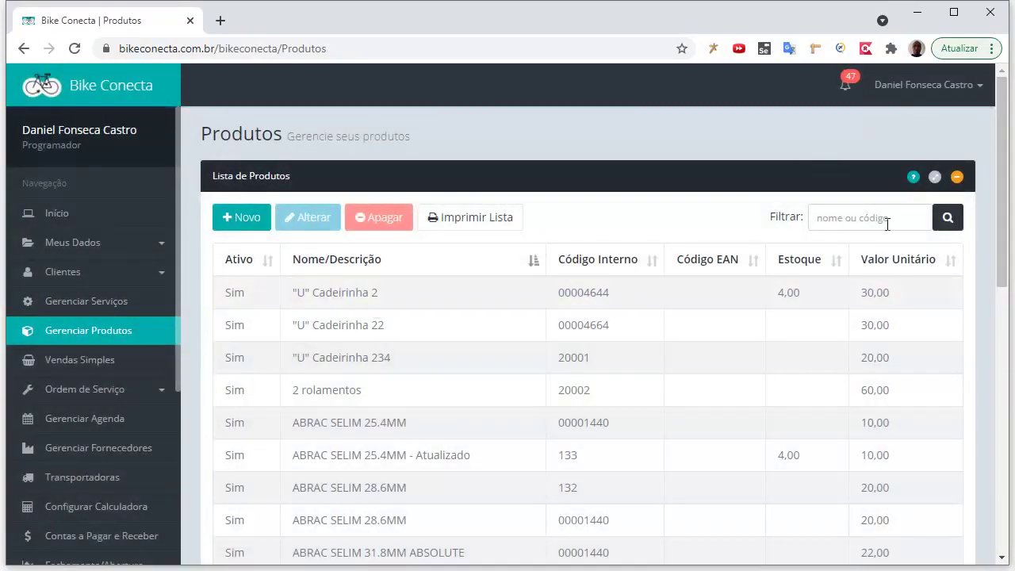
Filter the product list by "Produto comp 1" and open that product for editing
left_click(886, 219)
type("Produto comp 1")
left_click(948, 225)
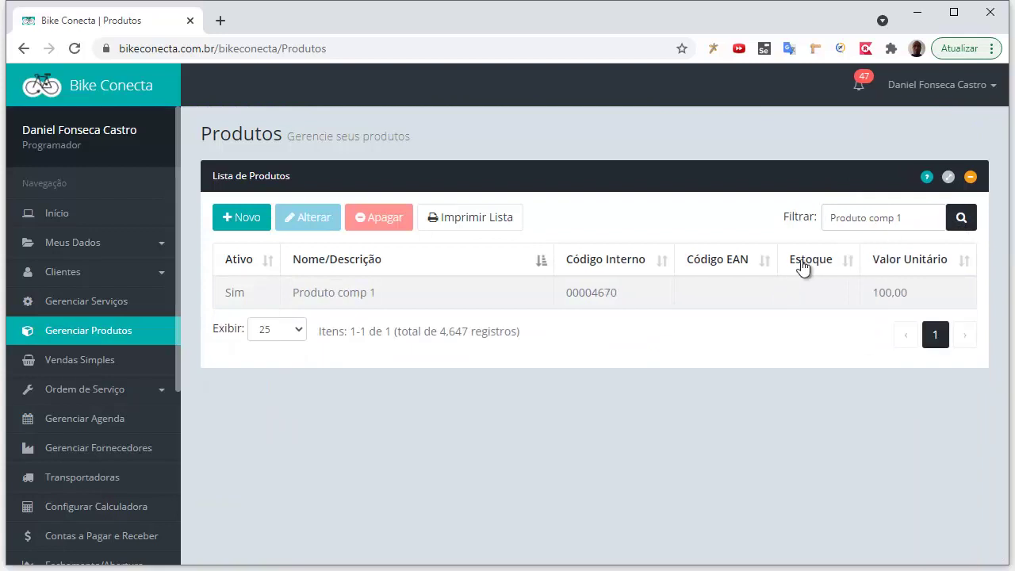
left_click(630, 303)
double_click(631, 303)
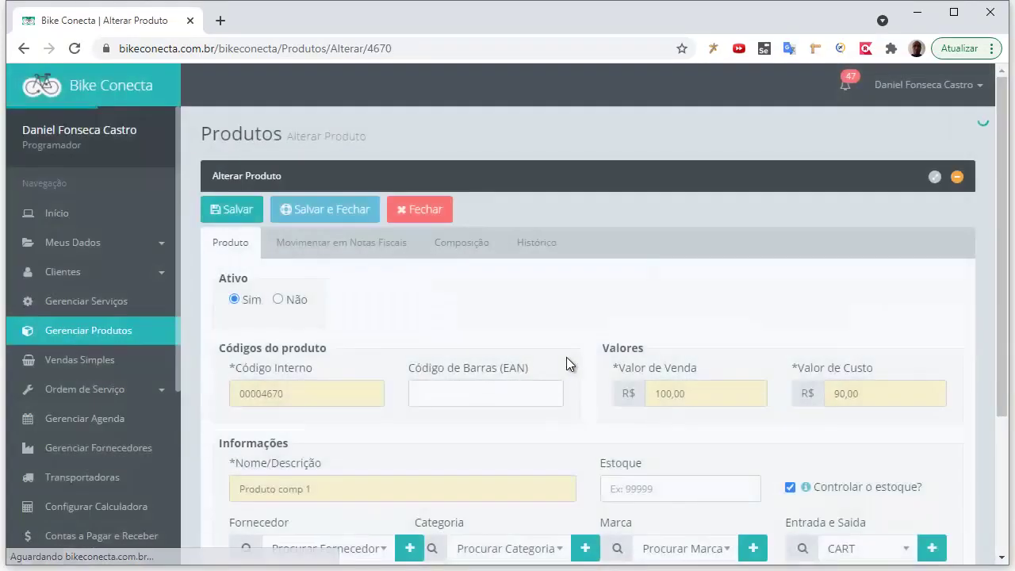
Set the stock of Produto comp 1 to 10, save the change and close the product
scroll(725, 394, "down", 2)
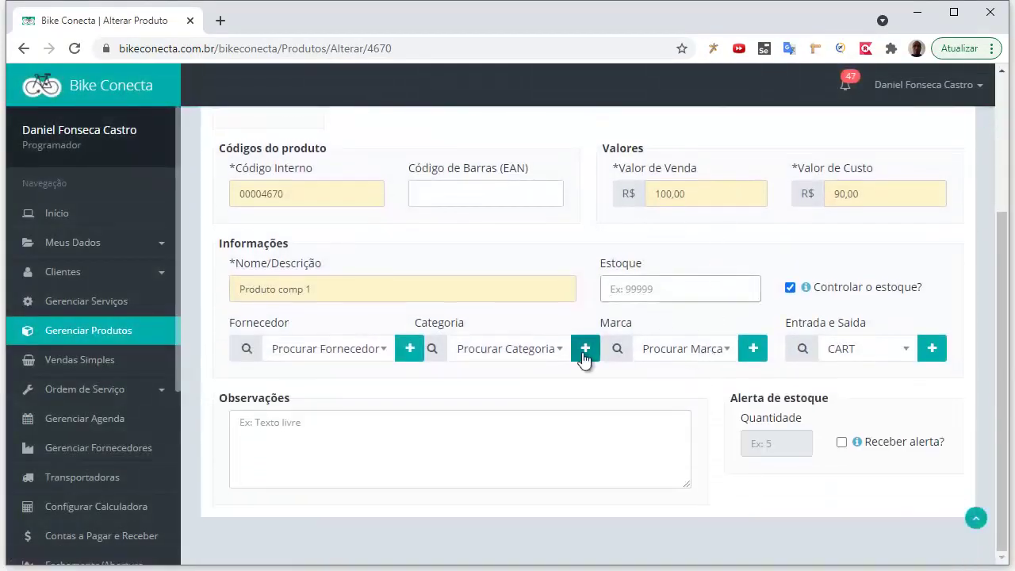
type("10")
scroll(585, 356, "up", 2)
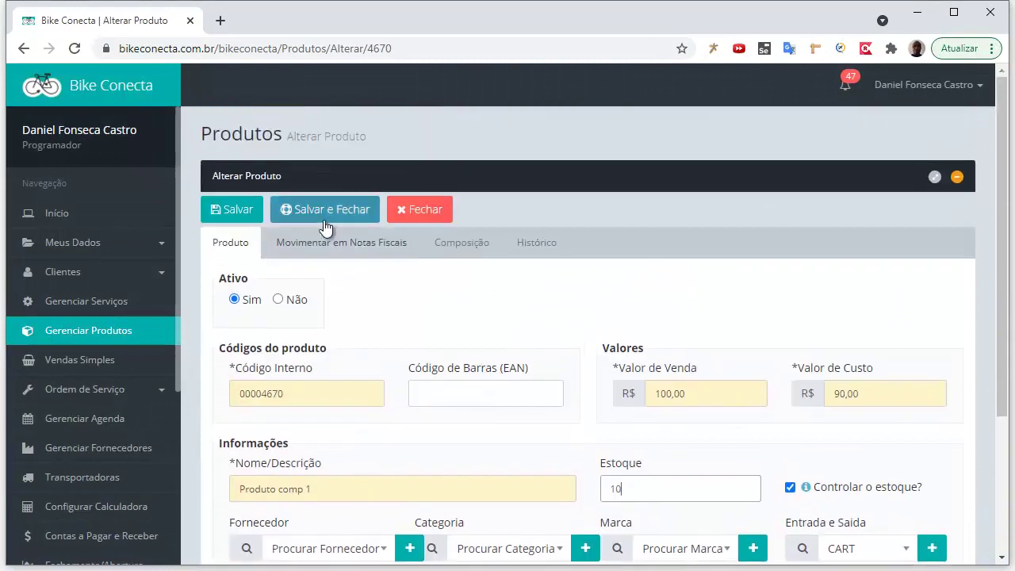
left_click(229, 220)
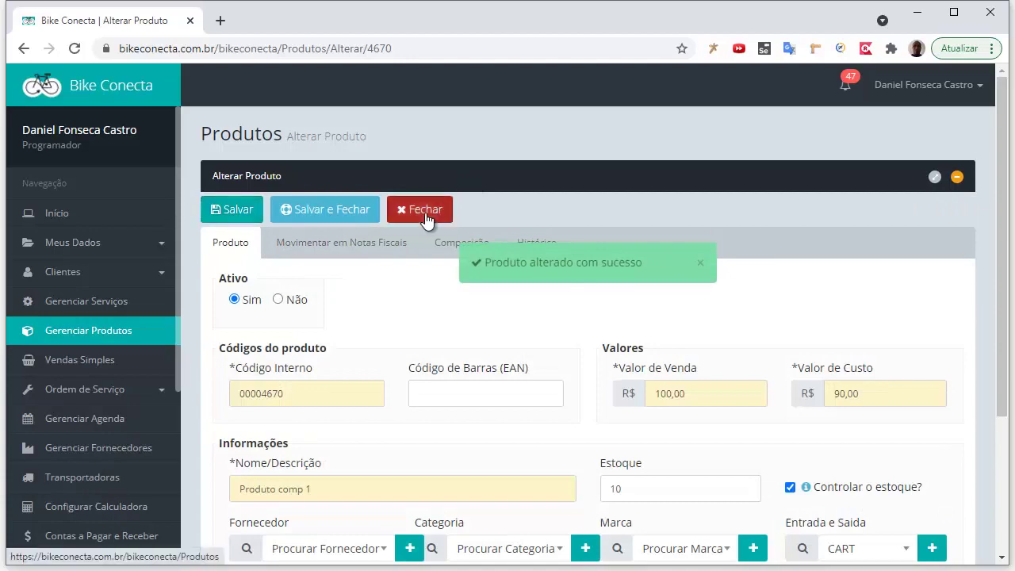
left_click(442, 213)
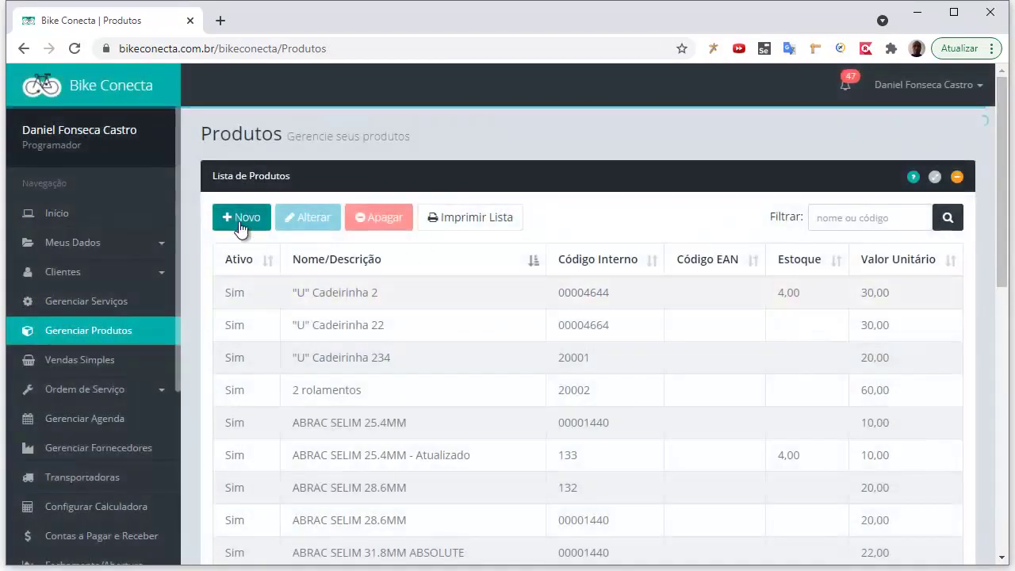
Start another new product and name it "Produto comp 2"
left_click(240, 216)
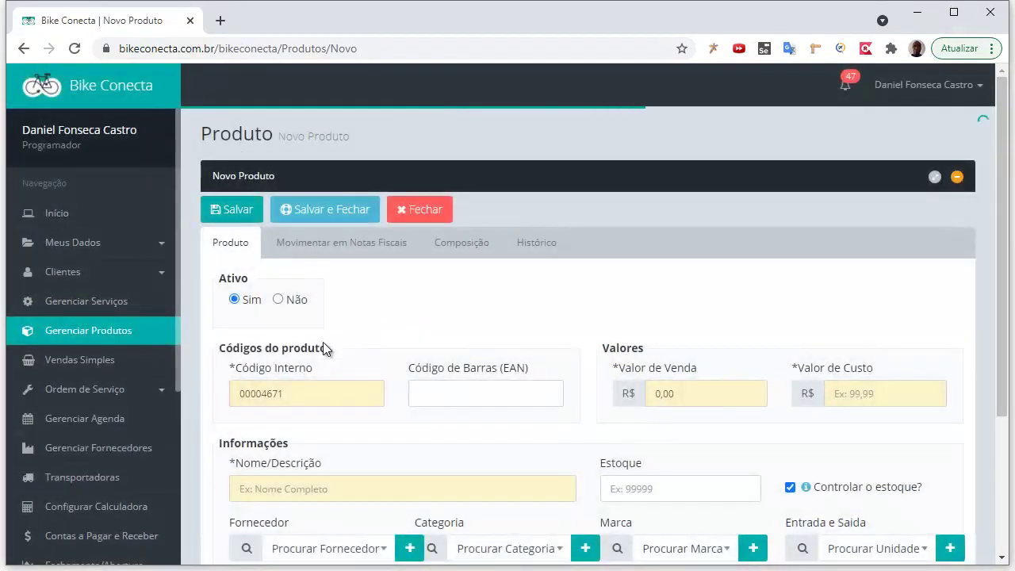
scroll(381, 345, "down", 1)
left_click(340, 408)
type("Produto comp 1")
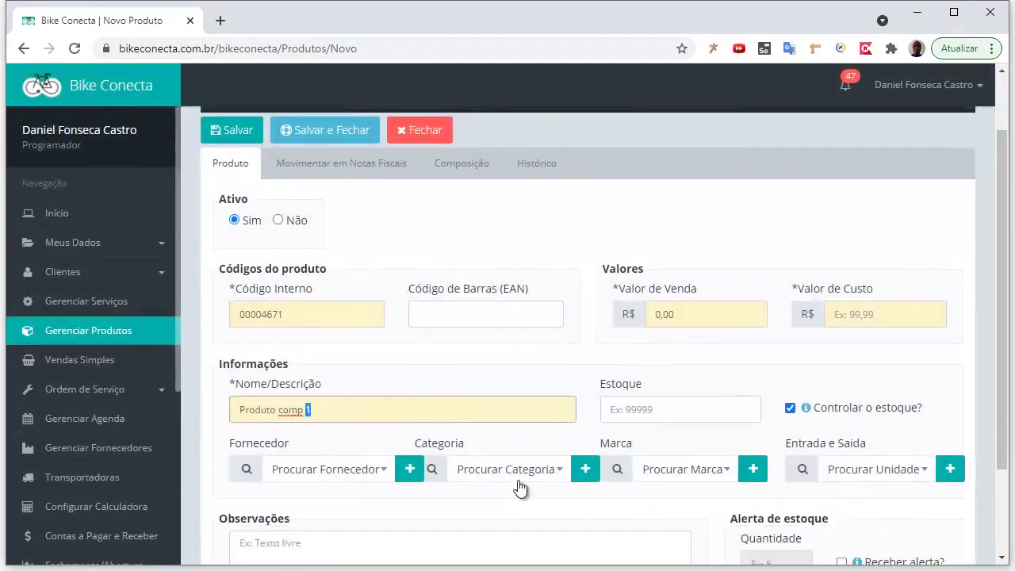
Set the stock of Produto comp 2 to 10 and its input and output unit to CART
left_click(658, 411)
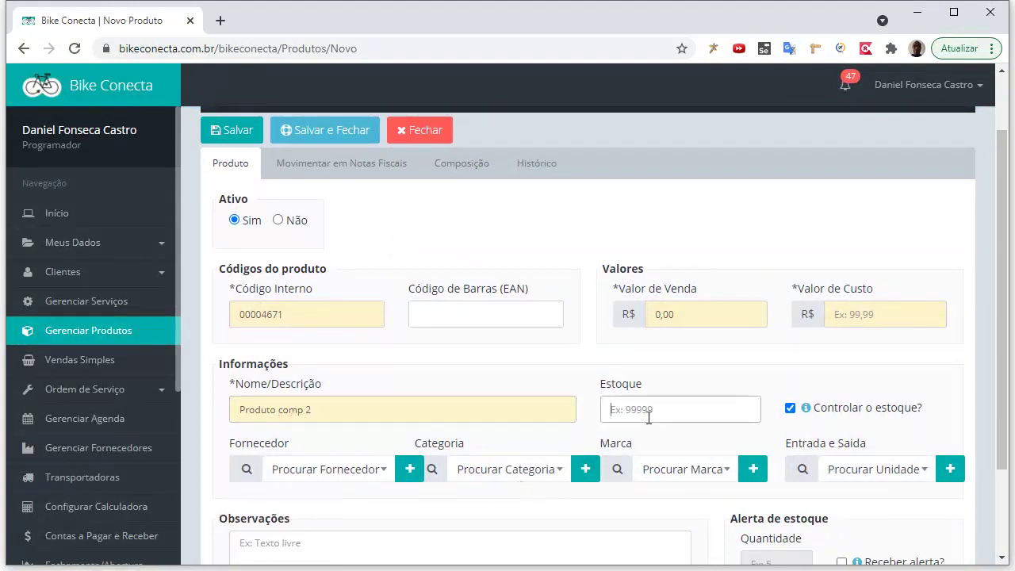
type("10")
left_click(846, 468)
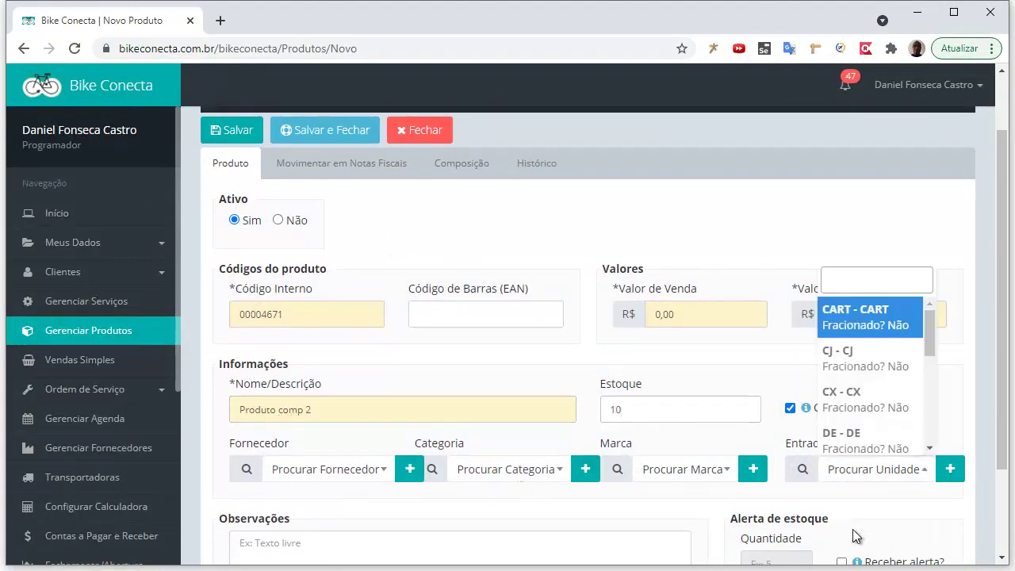
left_click(888, 322)
Give Produto comp 2 a sale value of 10,00 and a cost value of 8,00, and save and close it
left_click(738, 318)
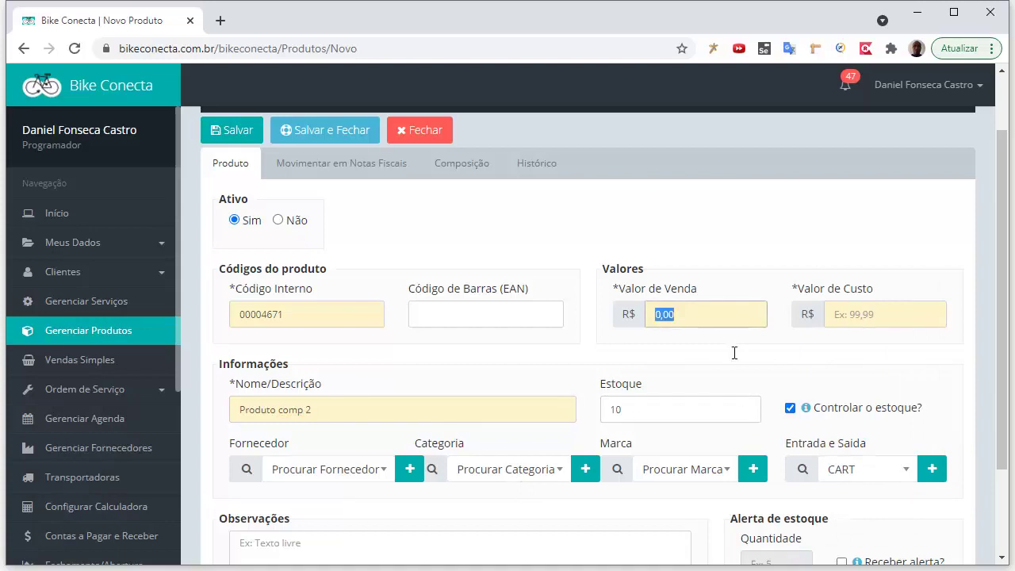
type("1800")
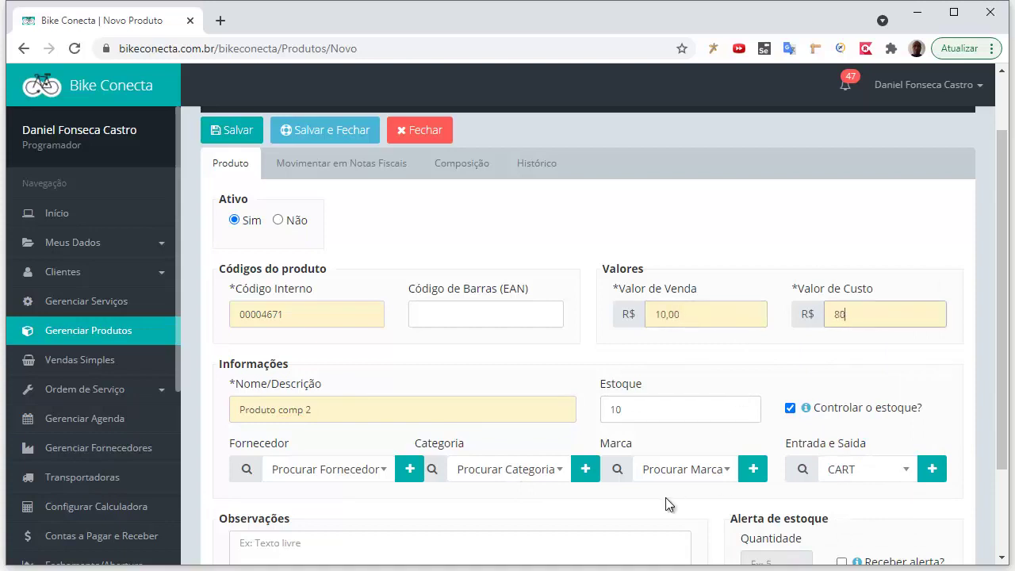
scroll(618, 349, "down", 2)
scroll(625, 352, "up", 5)
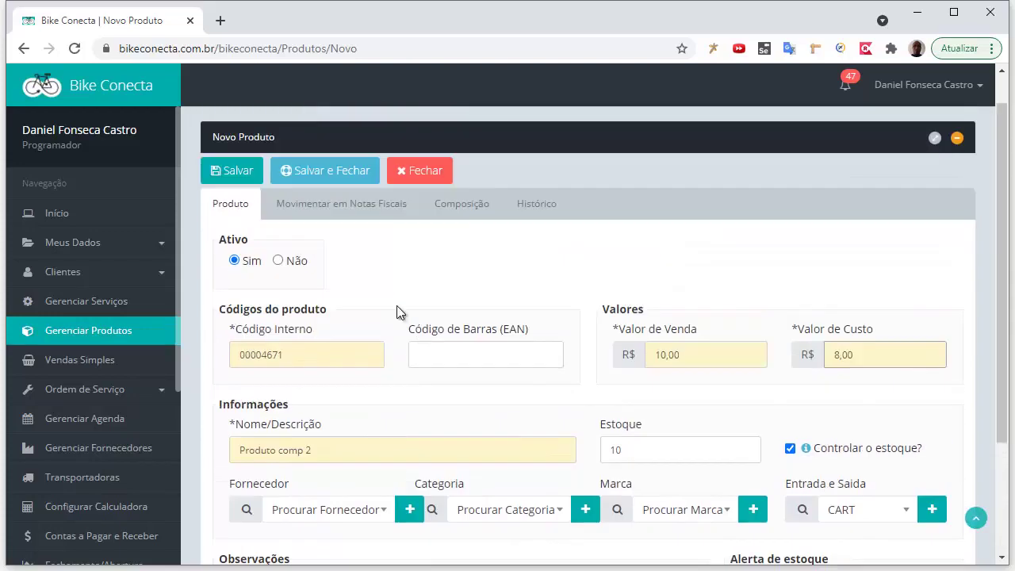
left_click(353, 201)
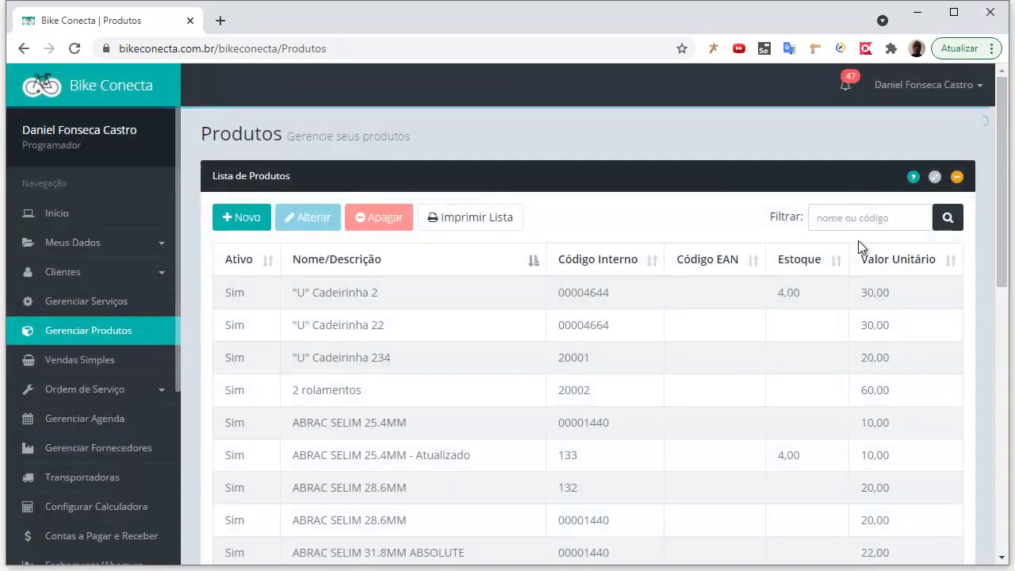
Filter the product list by "Produto comp" to check both component products and their stock
left_click(877, 217)
type("Produto comp 1")
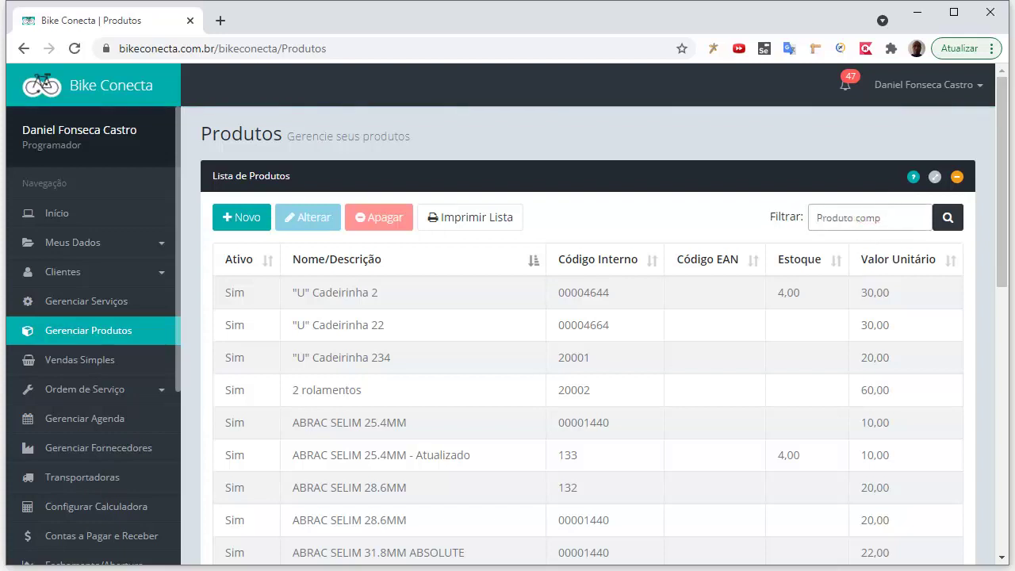
left_click(950, 218)
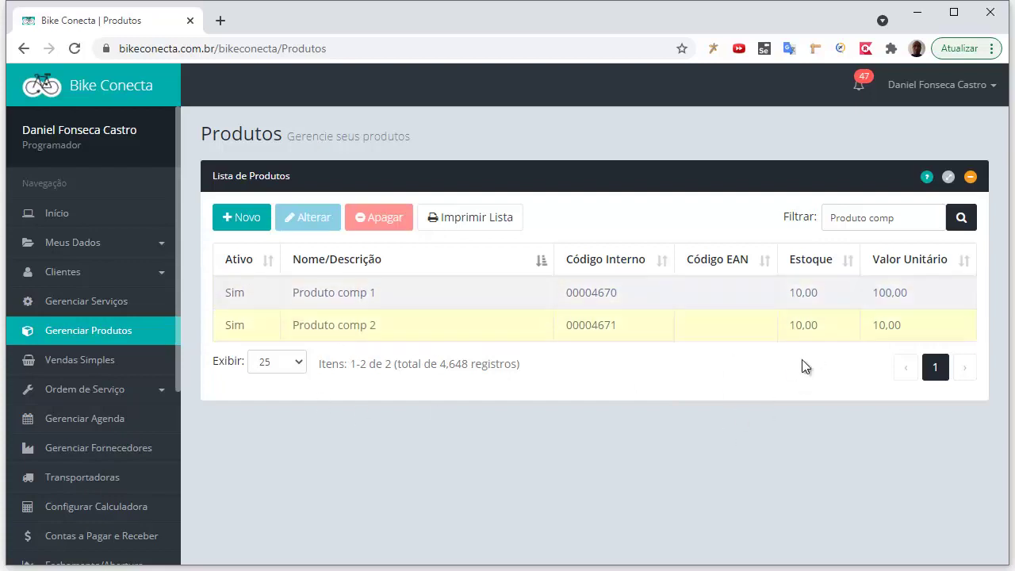
Start a new product named "Composição" with CART as its unit, leaving the stock empty
left_click(246, 223)
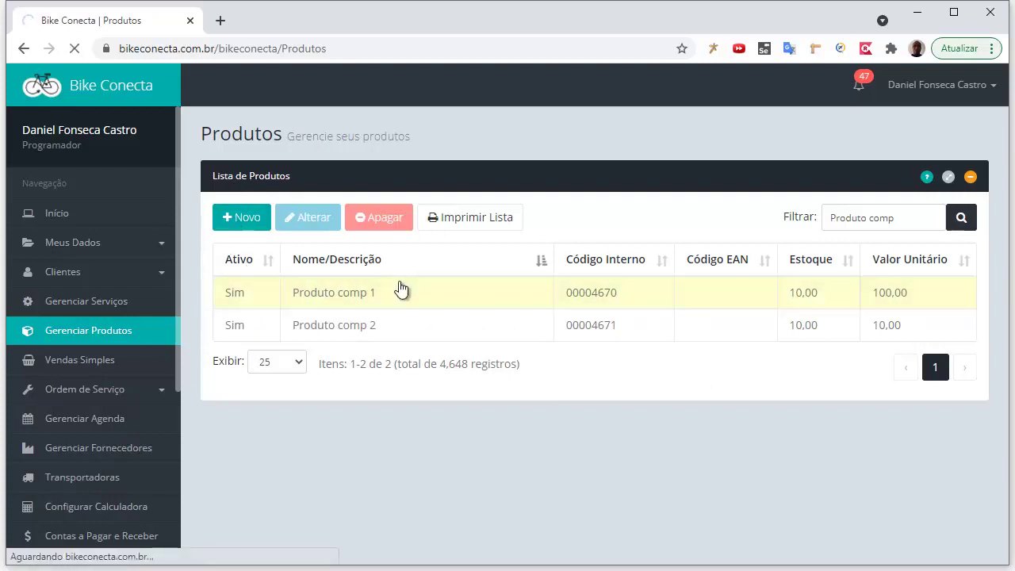
scroll(394, 390, "down", 1)
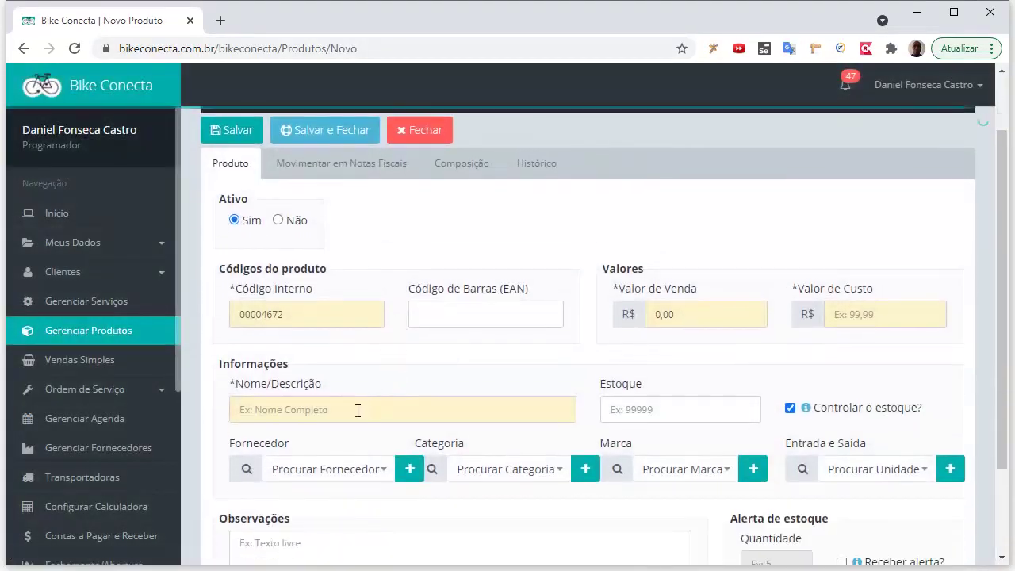
type("Composição")
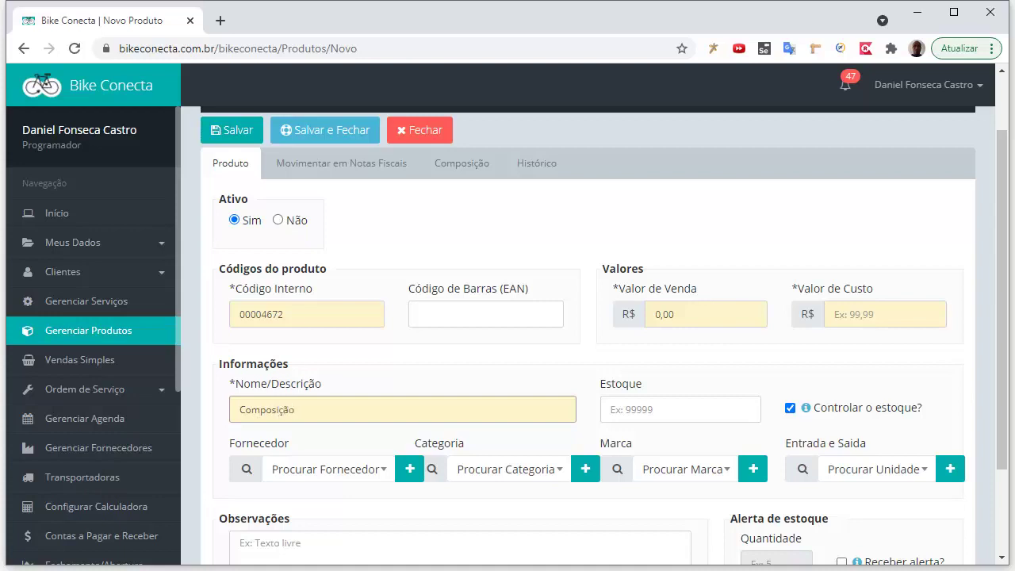
left_click(902, 469)
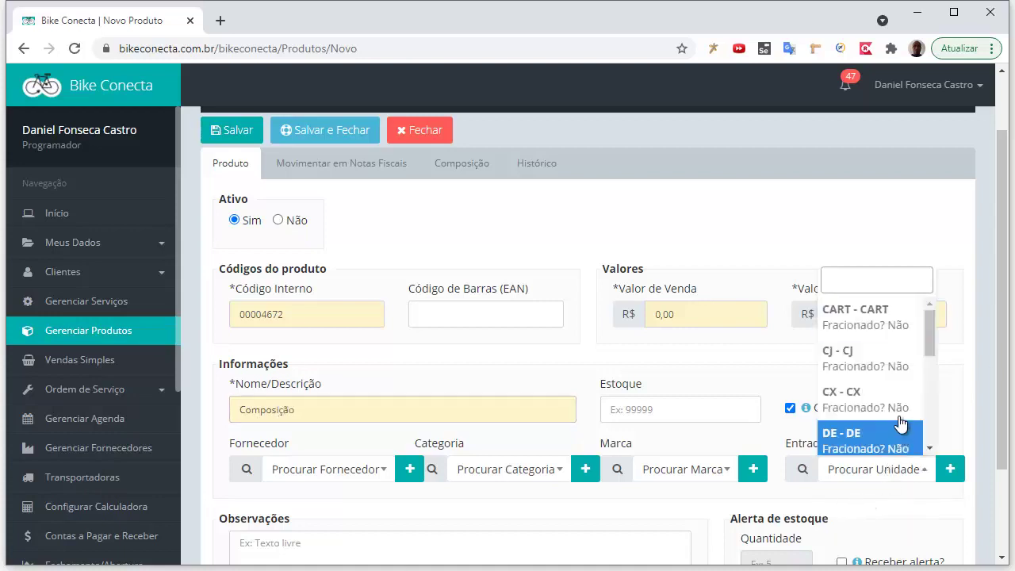
left_click(842, 316)
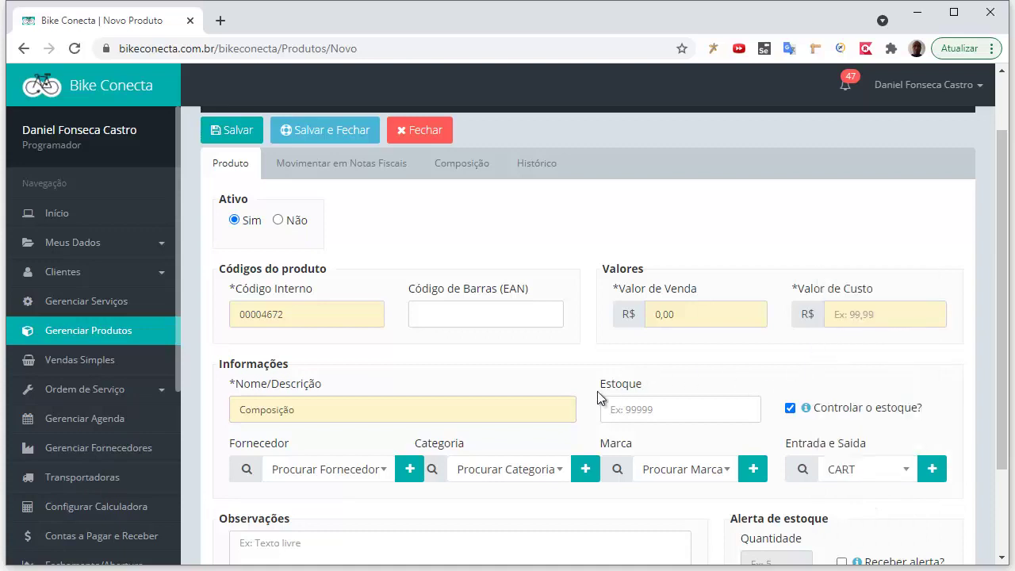
left_click(638, 407)
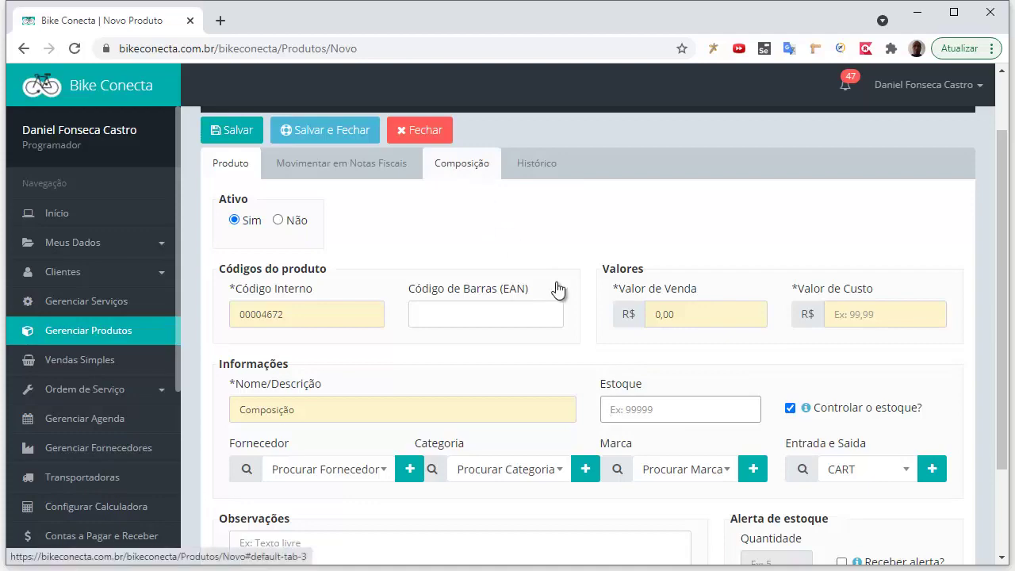
Add Produto comp 1 with quantity 1 to the composition items of the new product
left_click(464, 166)
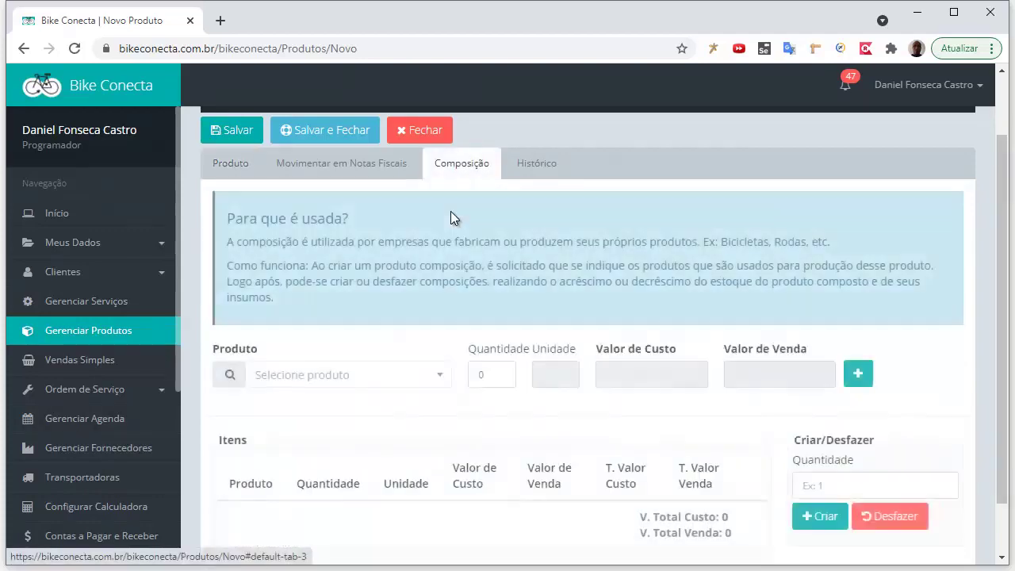
scroll(479, 214, "down", 1)
left_click(389, 311)
type("Produto comp 1")
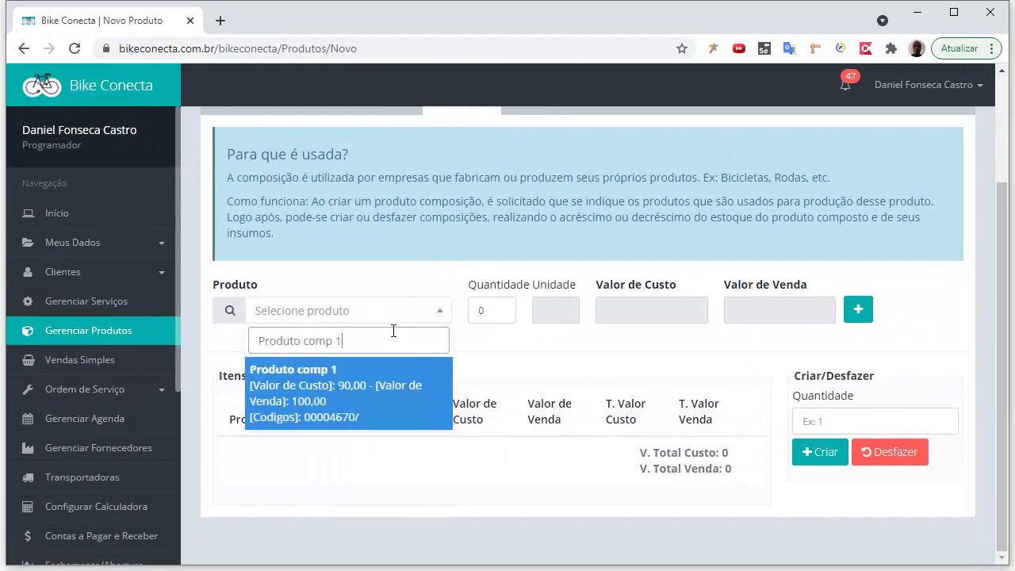
left_click(348, 396)
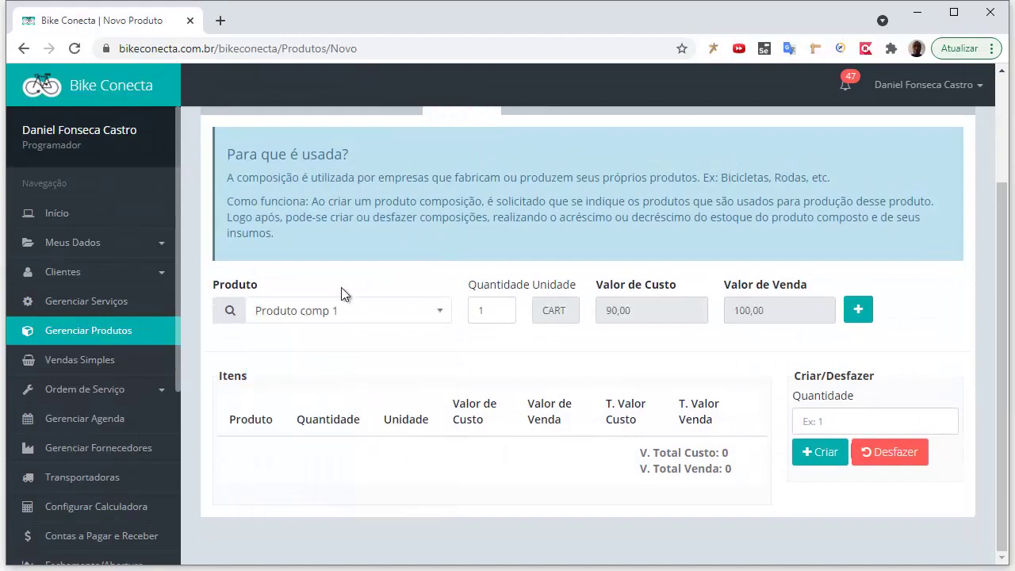
left_click(858, 310)
Add Produto comp 2 with quantity 1 to the composition items
scroll(555, 312, "down", 1)
left_click(391, 257)
type("Produto comp 1")
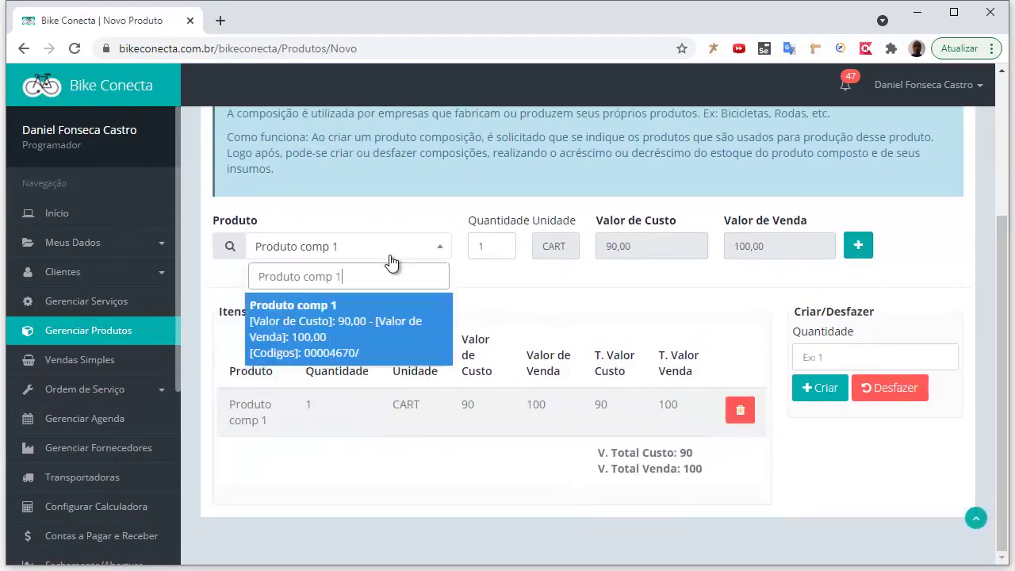
key("BackSpace")
key("BackSpace")
type("2")
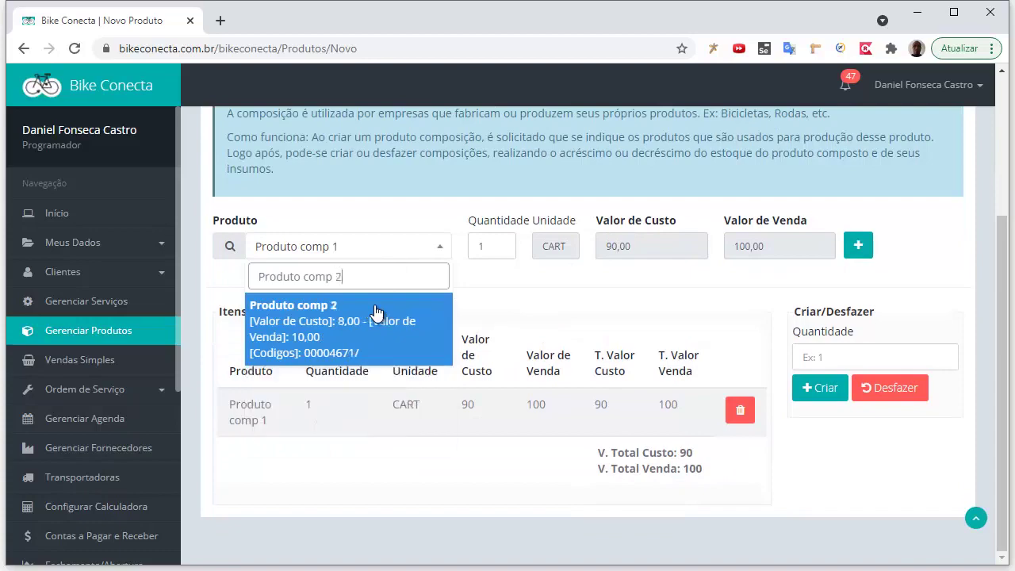
left_click(342, 329)
left_click(859, 246)
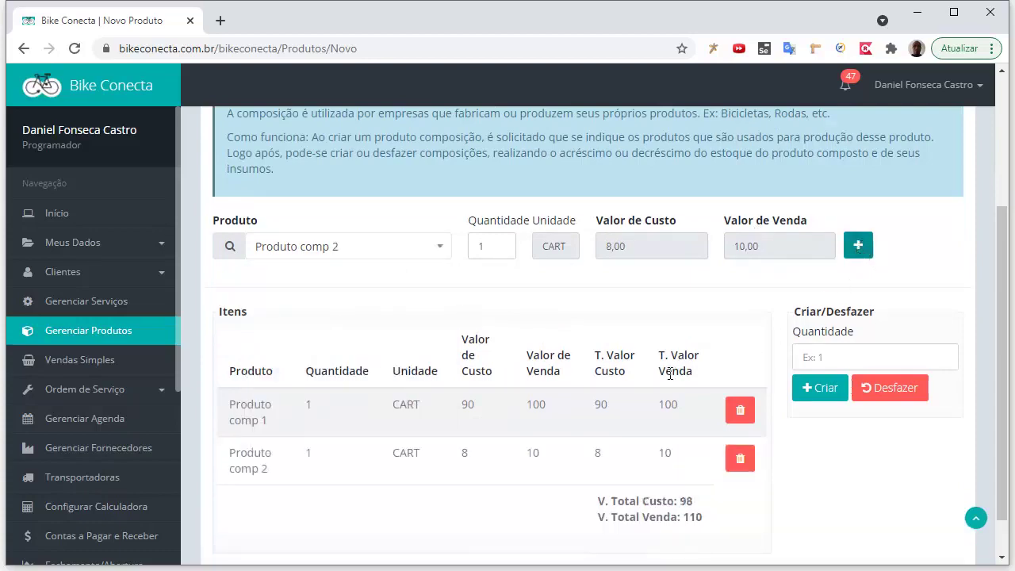
Review the composition items and save the new product, keeping it open
scroll(353, 254, "up", 3)
scroll(706, 309, "down", 3)
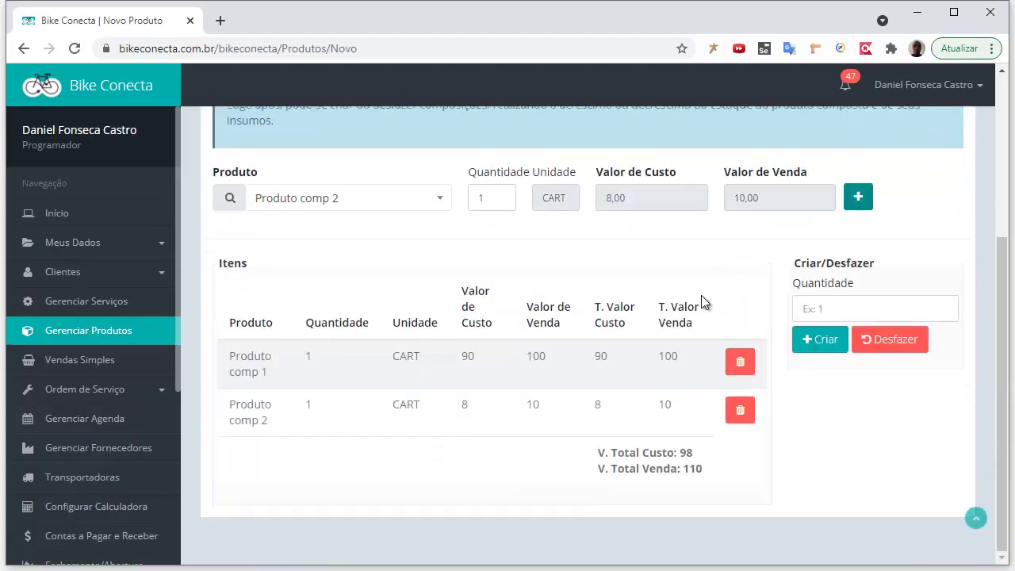
scroll(701, 295, "up", 3)
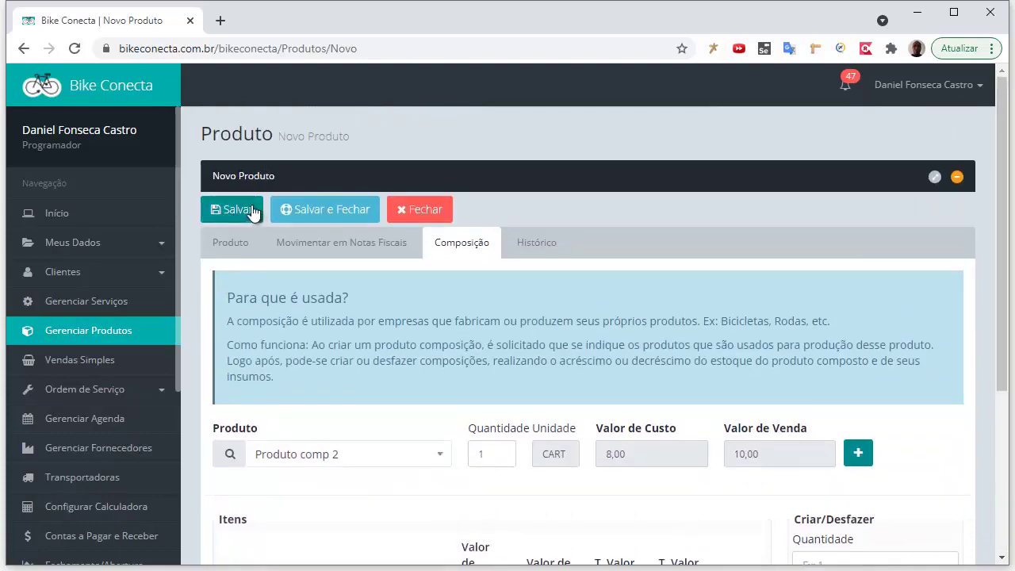
left_click(248, 209)
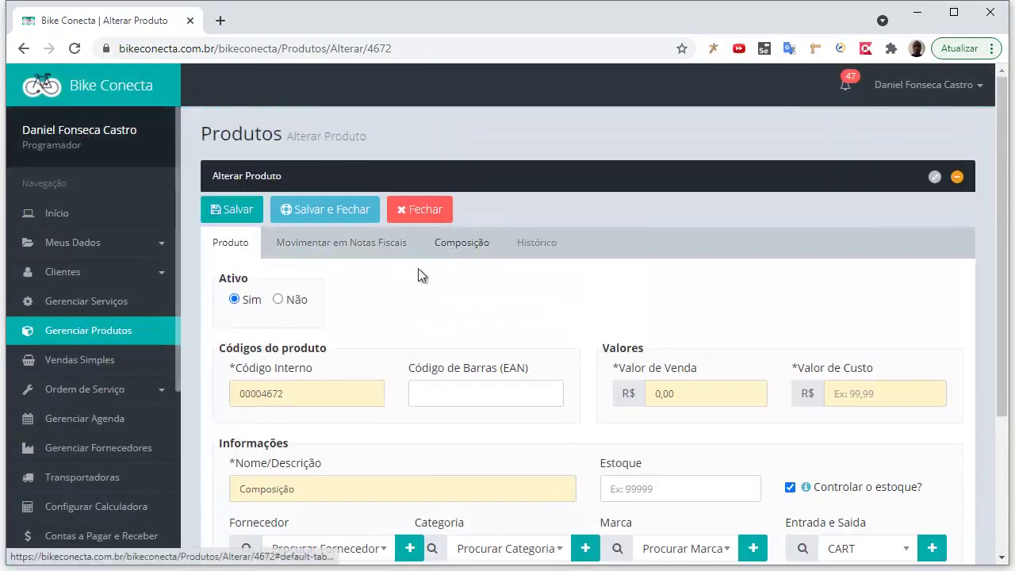
Create 3 units of the composite product from its composition items
scroll(658, 487, "down", 2)
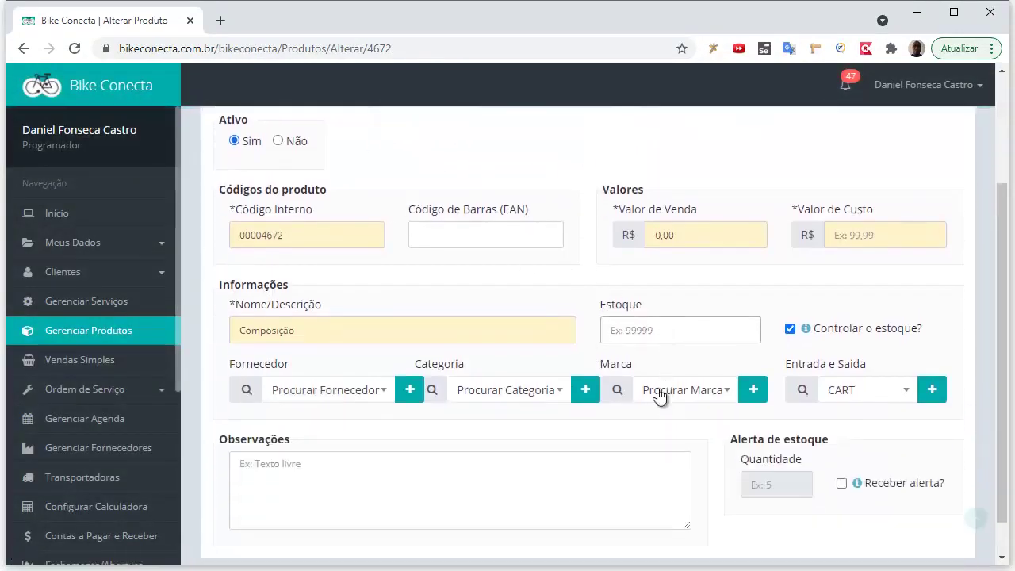
scroll(667, 325, "up", 2)
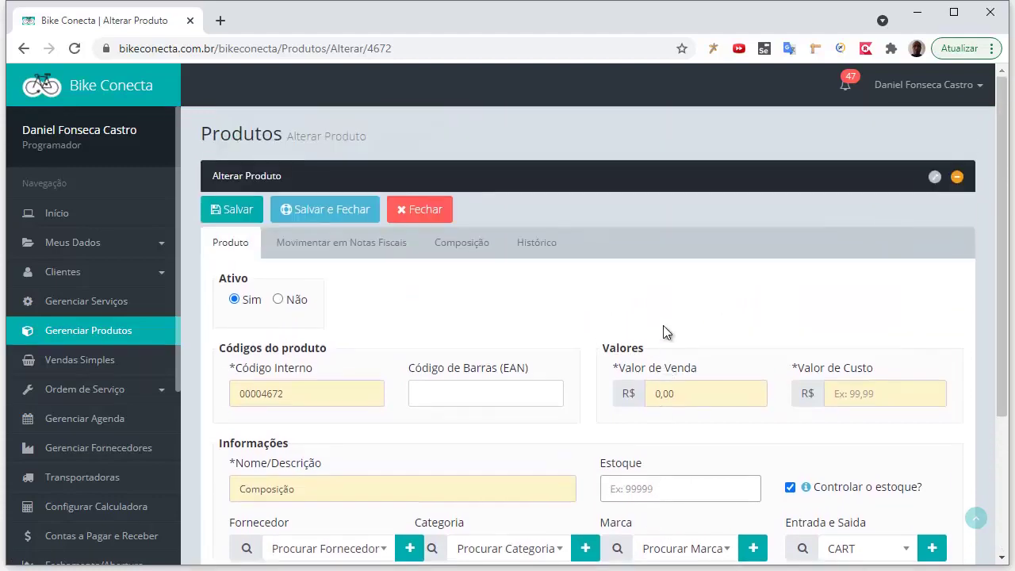
left_click(480, 246)
scroll(767, 302, "down", 2)
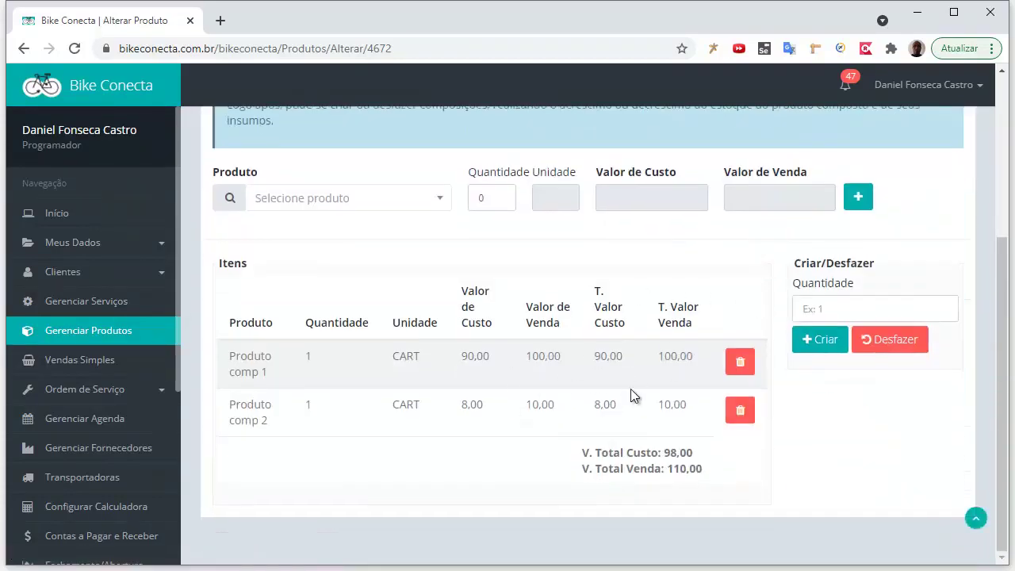
left_click(865, 307)
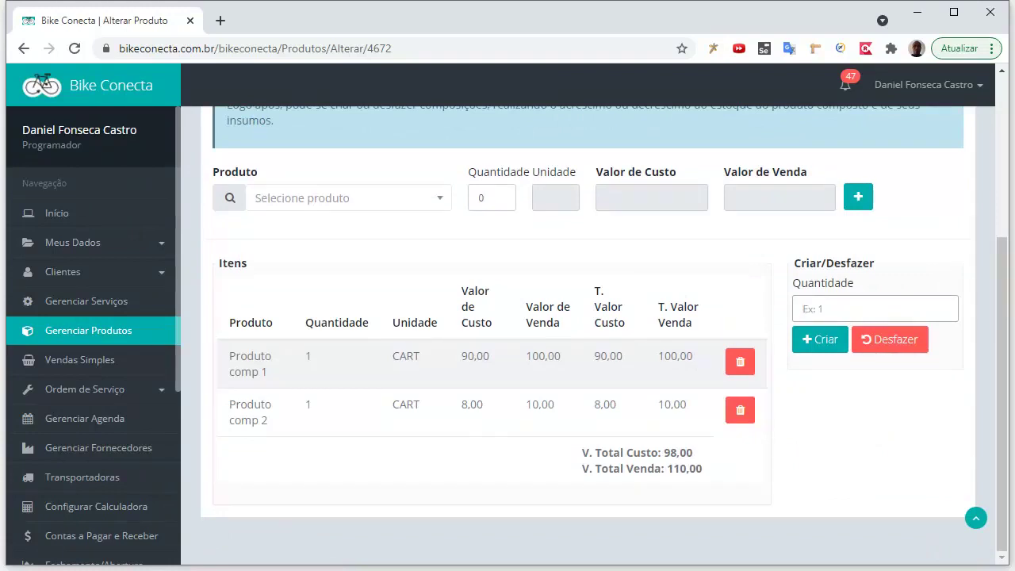
scroll(575, 356, "up", 2)
scroll(575, 356, "down", 2)
left_click(815, 341)
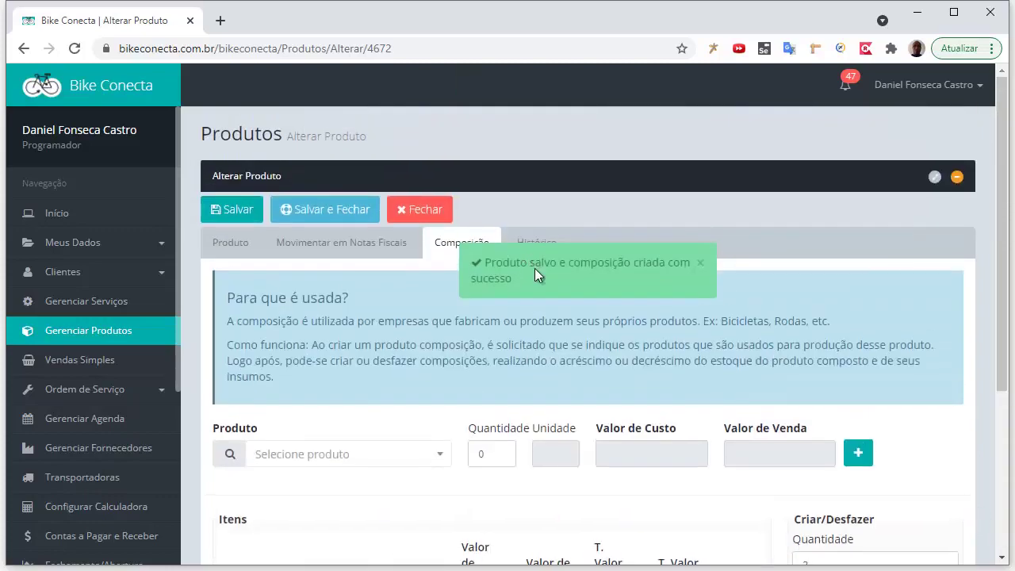
Check the stock of Composição in its product data and close the product
left_click(228, 249)
scroll(662, 436, "down", 1)
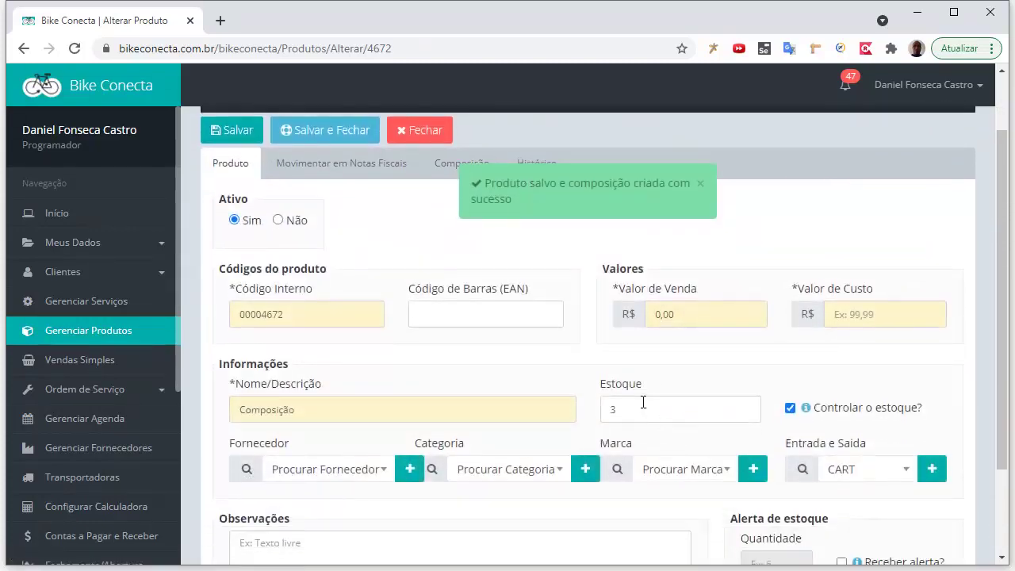
double_click(641, 401)
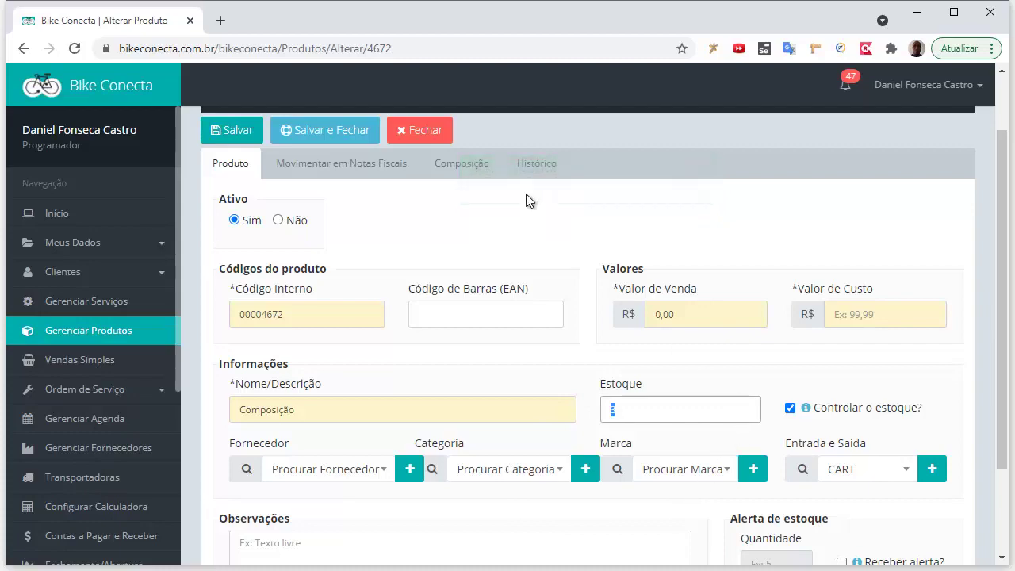
left_click(436, 130)
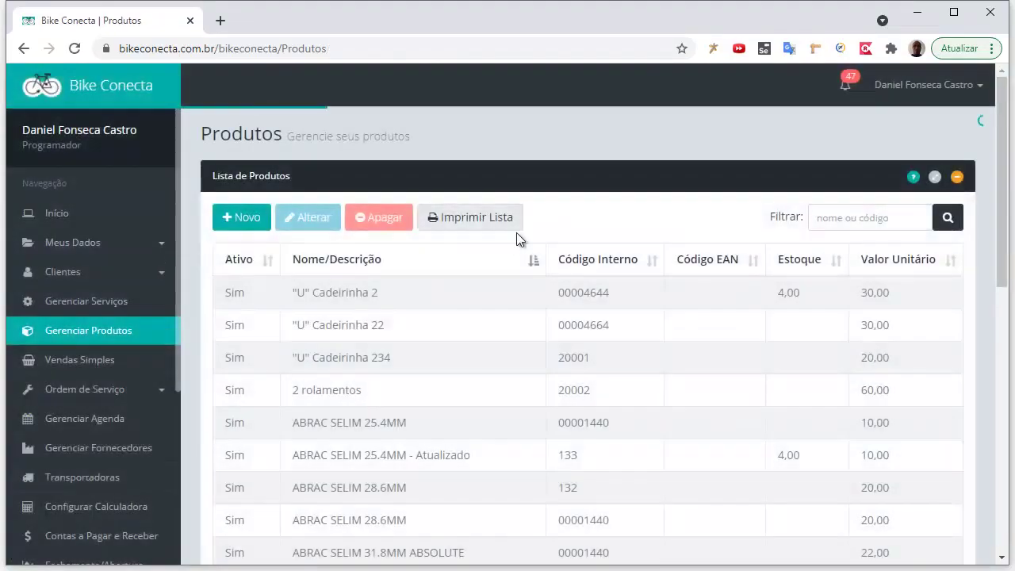
Filter the product list by "Produto comp" and check the stock of both component products
left_click(820, 218)
type("Produto comp 1")
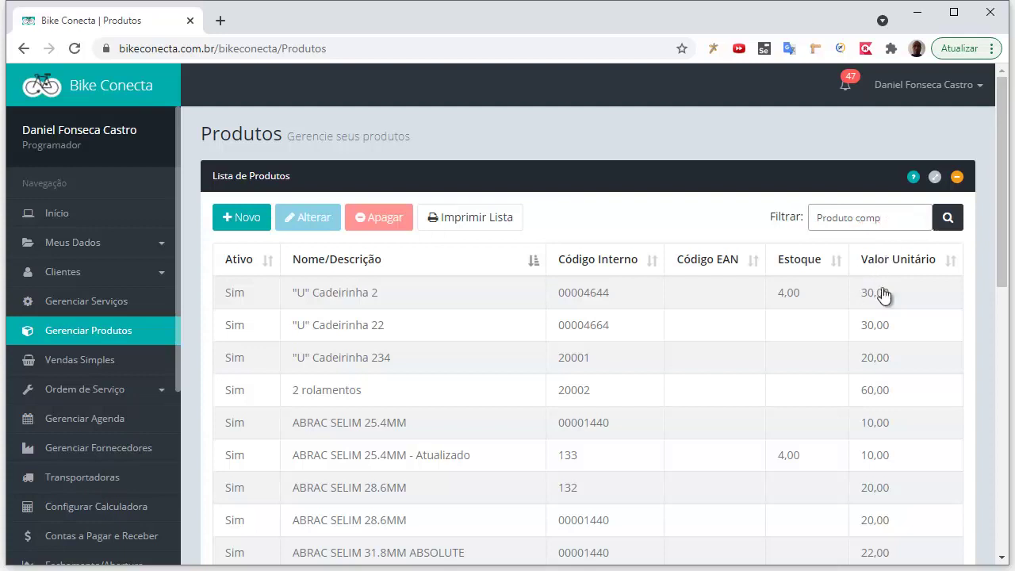
left_click(949, 226)
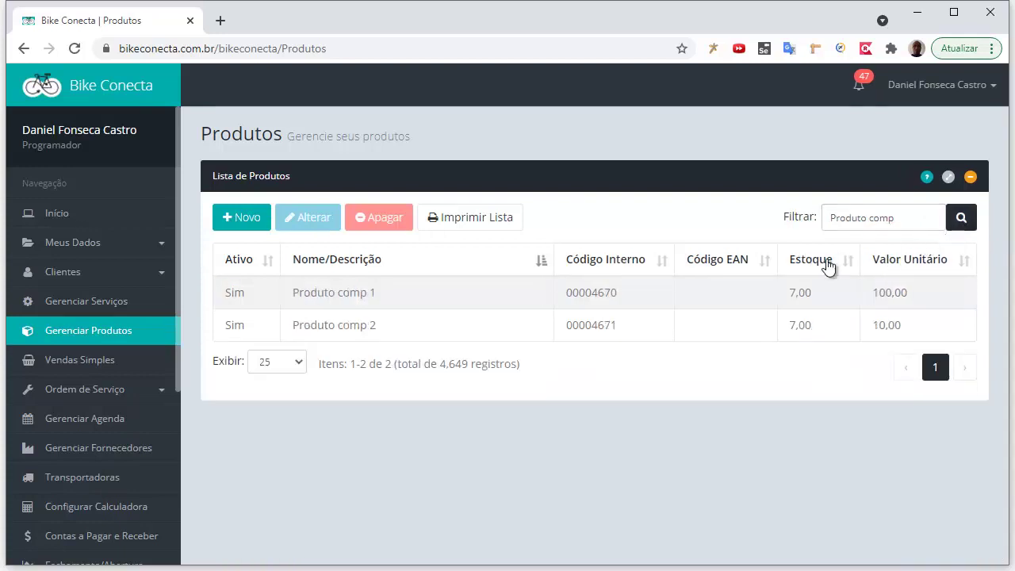
double_click(794, 294)
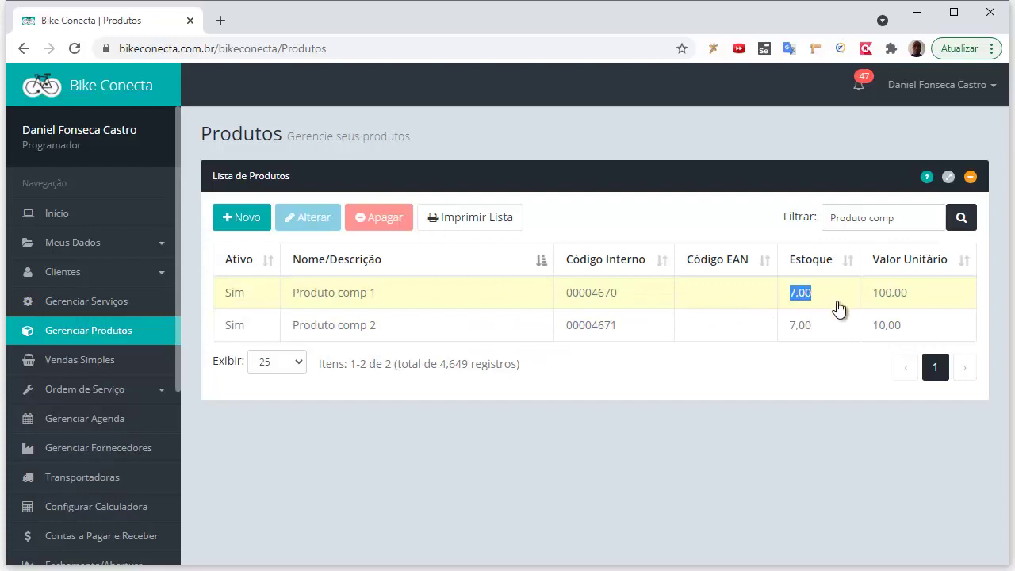
left_click_drag(820, 330, 797, 326)
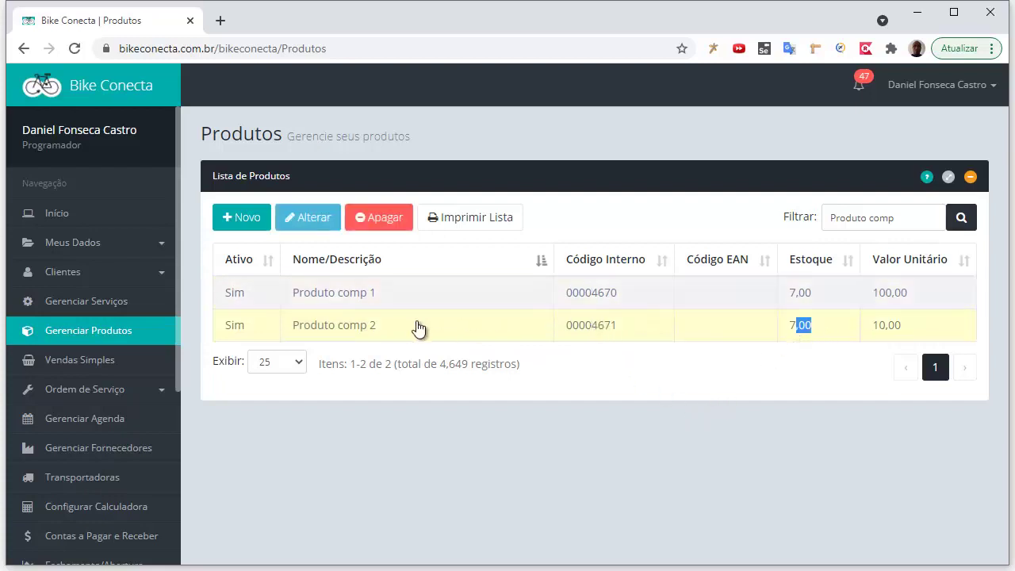
Examine the history of Produto comp 1 and open the composite product linked to its Saída entry
double_click(408, 293)
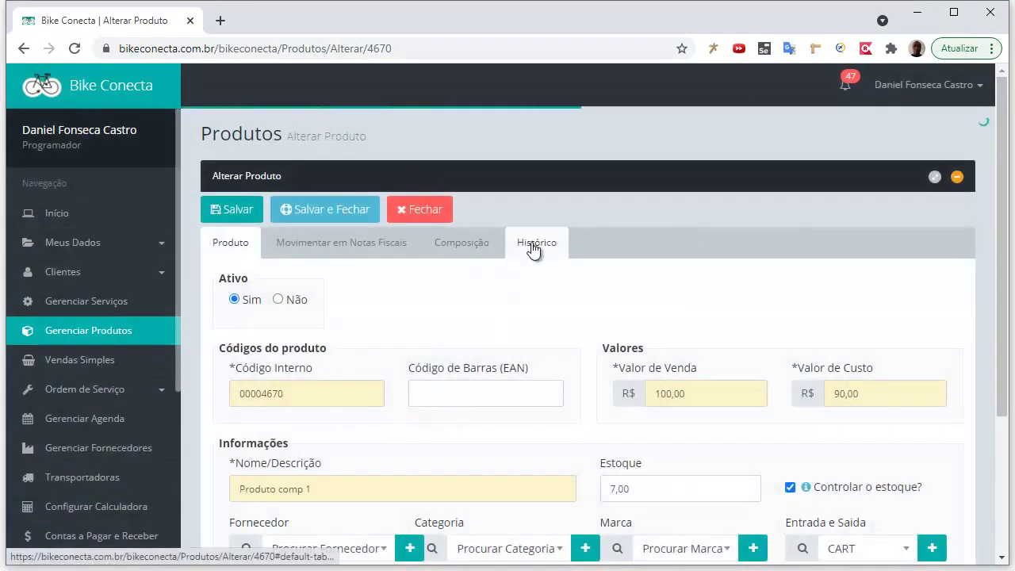
left_click(535, 244)
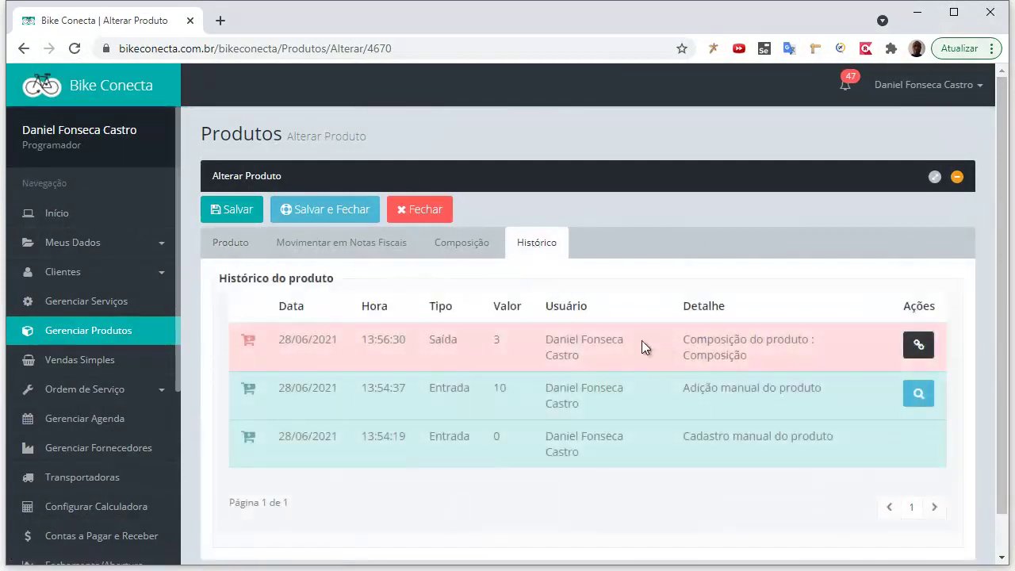
double_click(442, 339)
left_click_drag(736, 339, 776, 356)
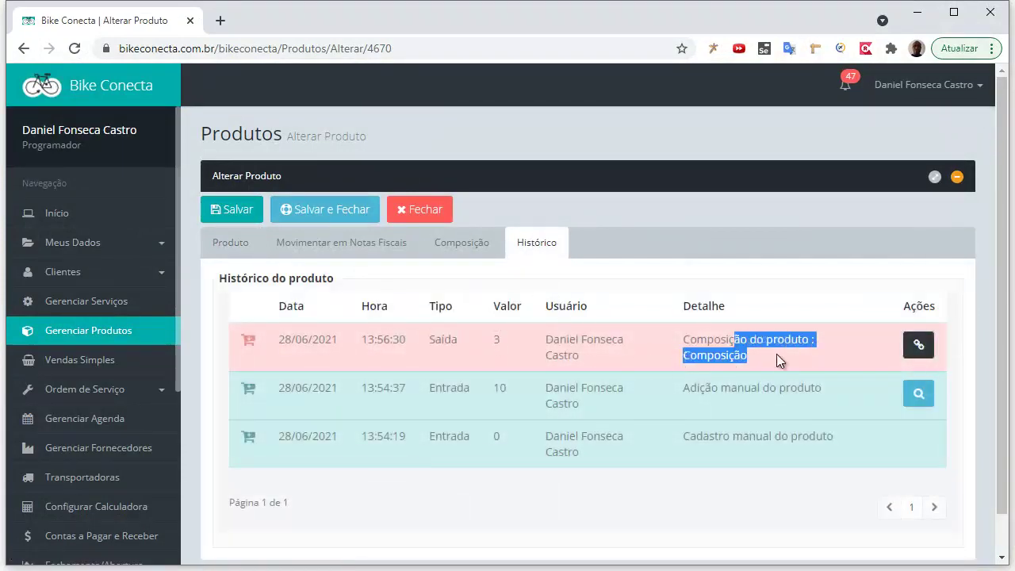
left_click(919, 344)
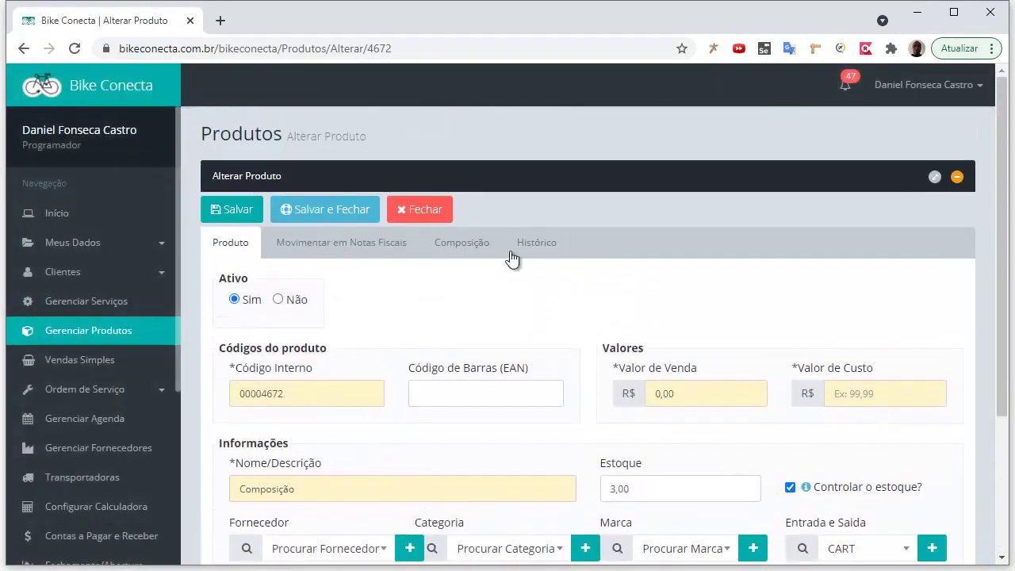
Examine the history of Composição and review its composition items and total values
left_click(546, 247)
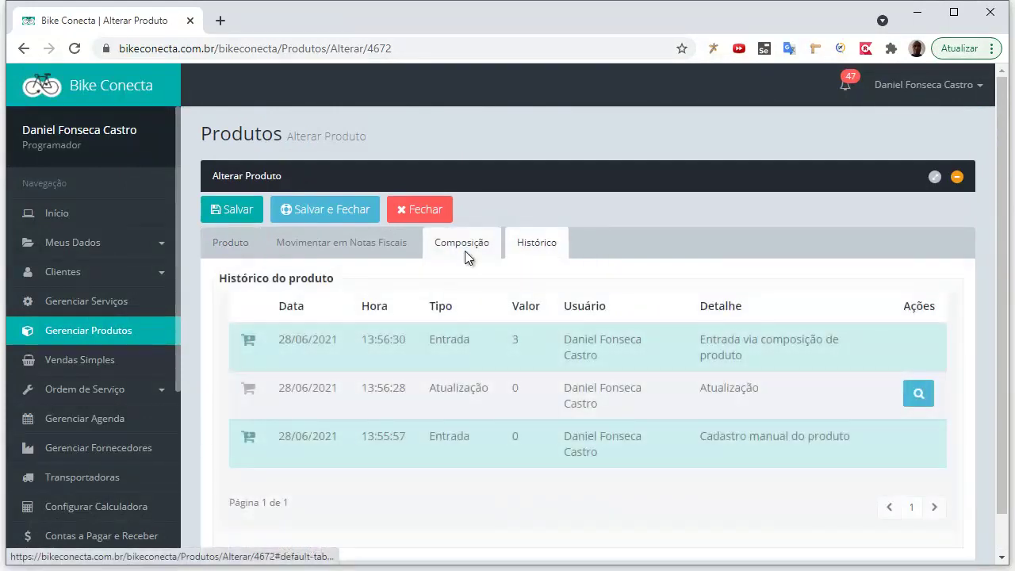
left_click(466, 252)
scroll(528, 299, "down", 3)
scroll(534, 295, "up", 1)
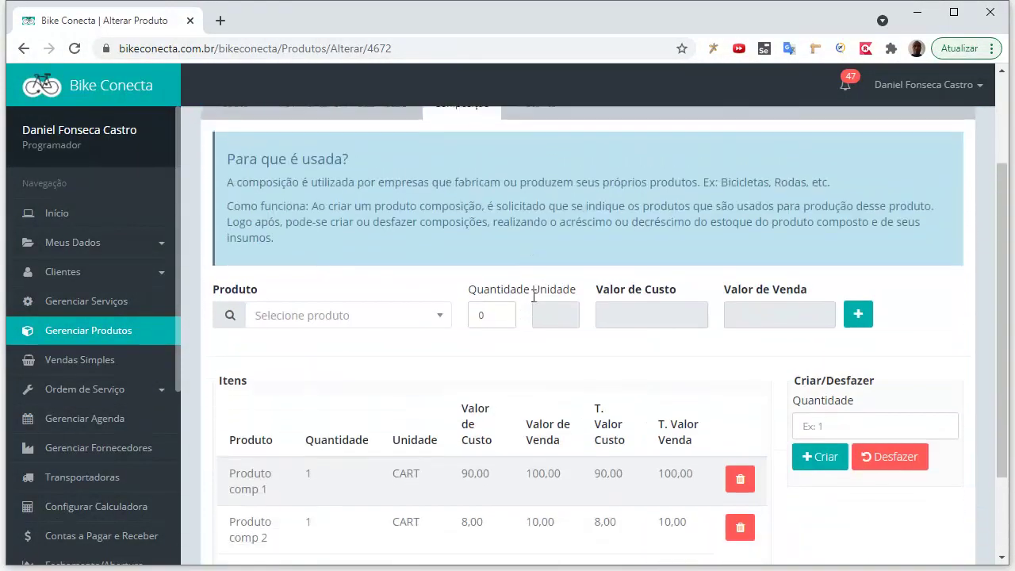
scroll(534, 295, "down", 1)
scroll(615, 362, "down", 1)
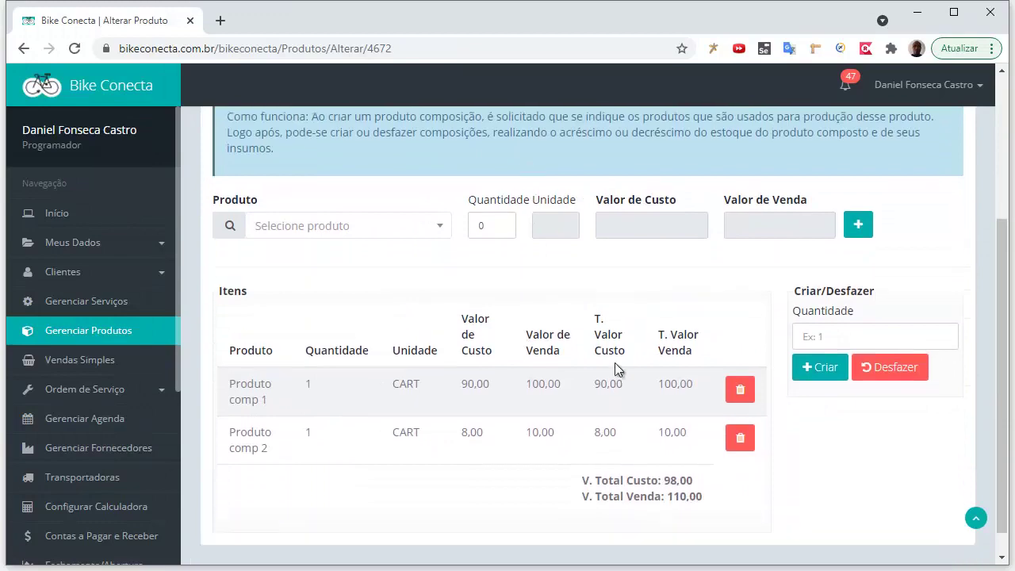
scroll(625, 353, "up", 3)
scroll(625, 361, "up", 1)
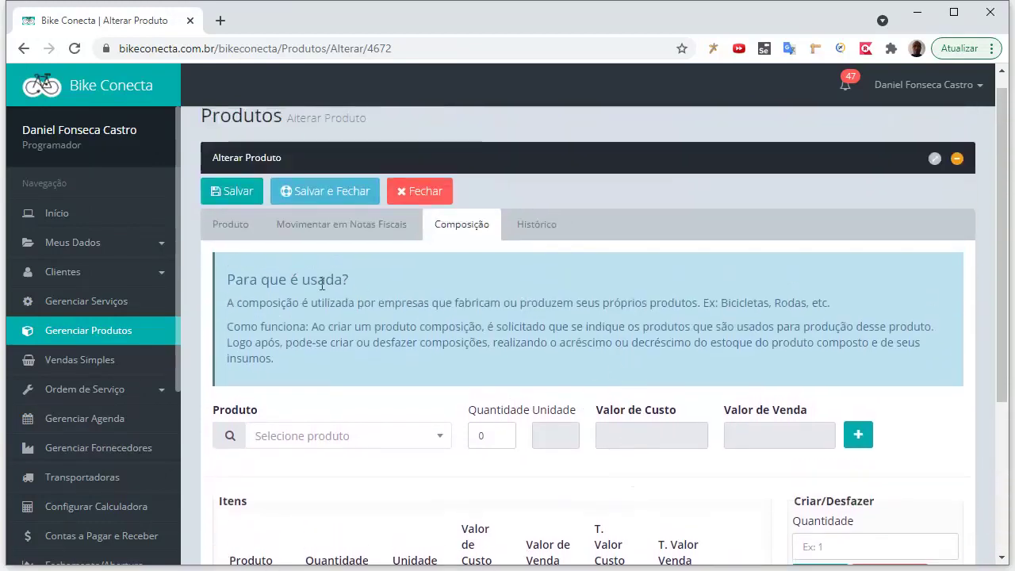
Check the stock value in the main product data of Composição
left_click(222, 224)
scroll(651, 359, "down", 2)
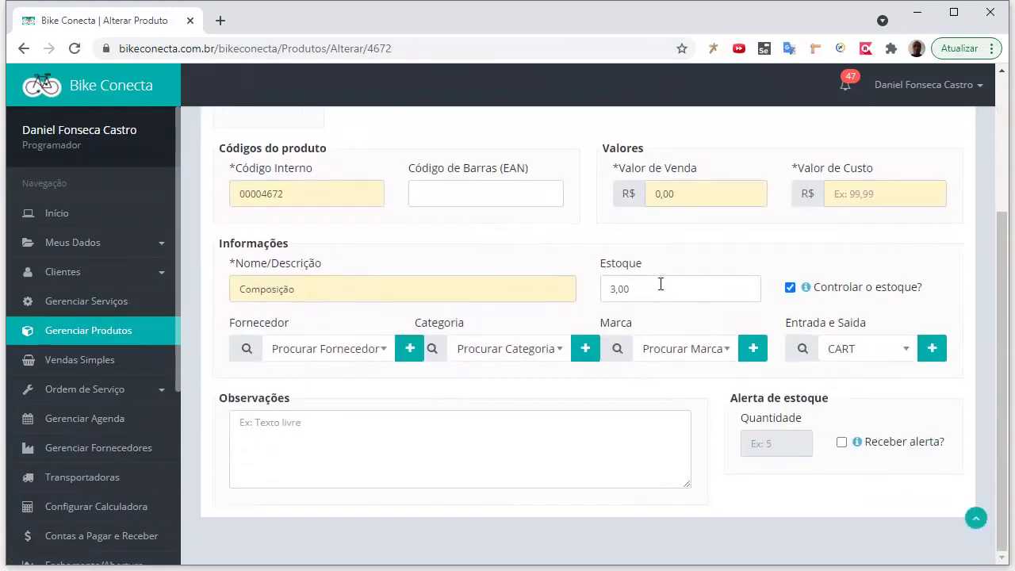
left_click(662, 286)
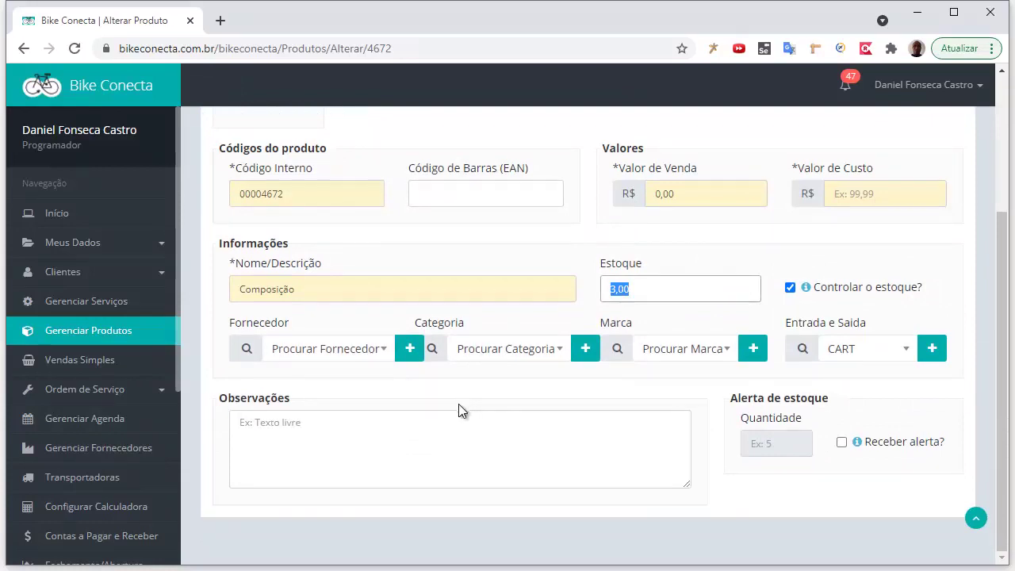
scroll(576, 339, "up", 2)
scroll(658, 371, "down", 2)
scroll(653, 347, "up", 2)
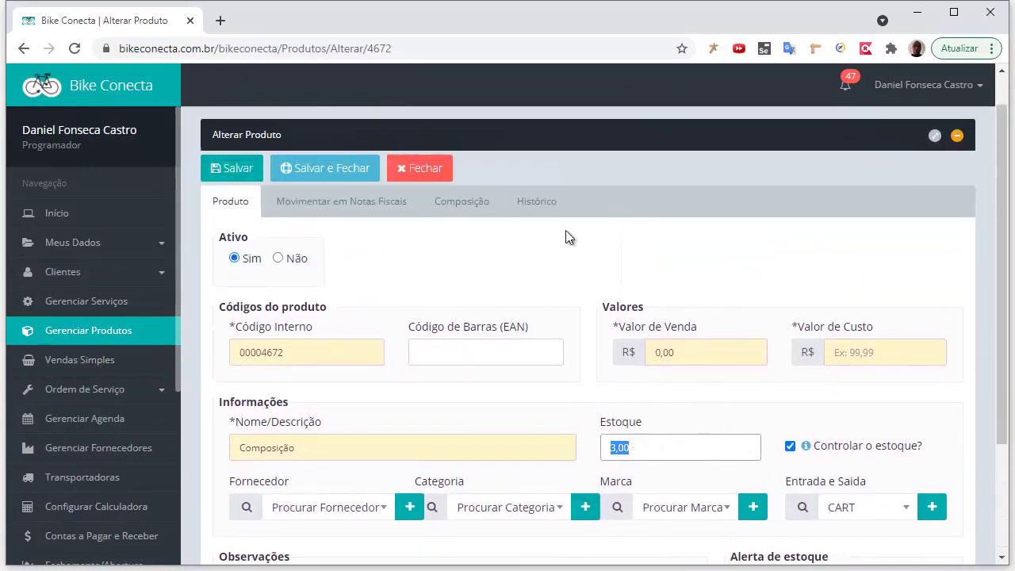
Undo 1 unit of the Composição composition and check the product's stock in its main data
left_click(465, 203)
scroll(740, 228, "down", 2)
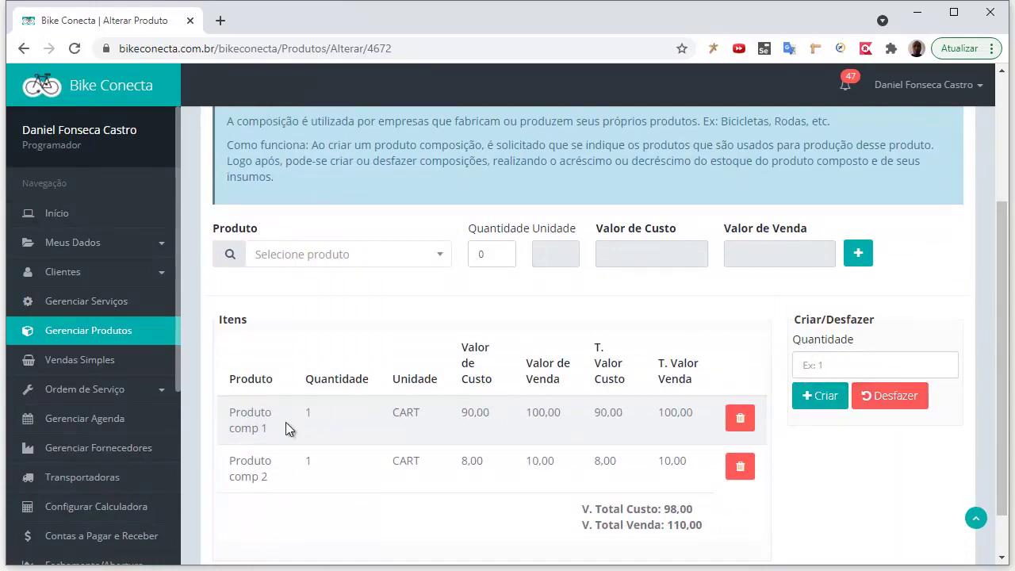
left_click_drag(235, 419, 279, 433)
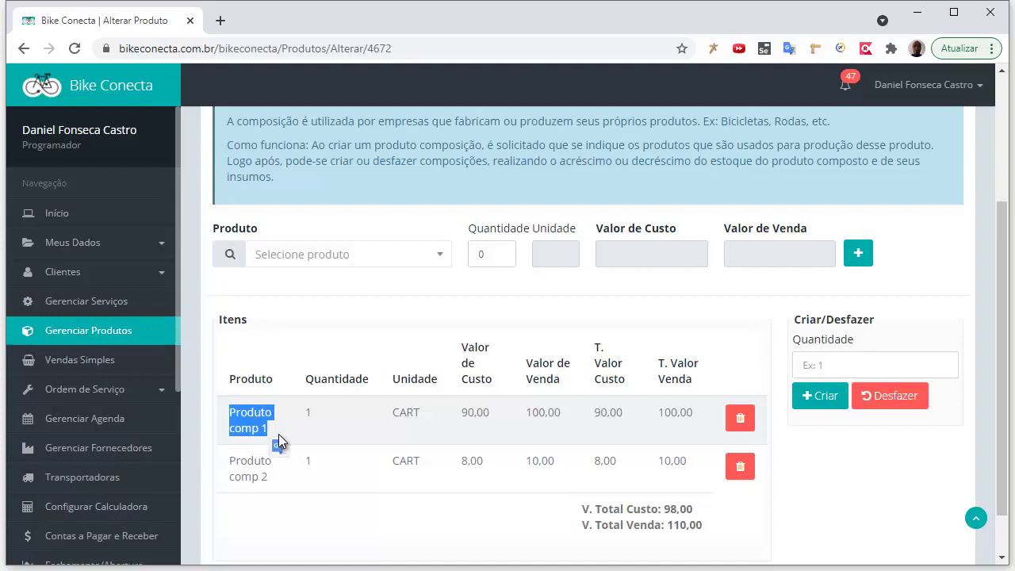
left_click(842, 368)
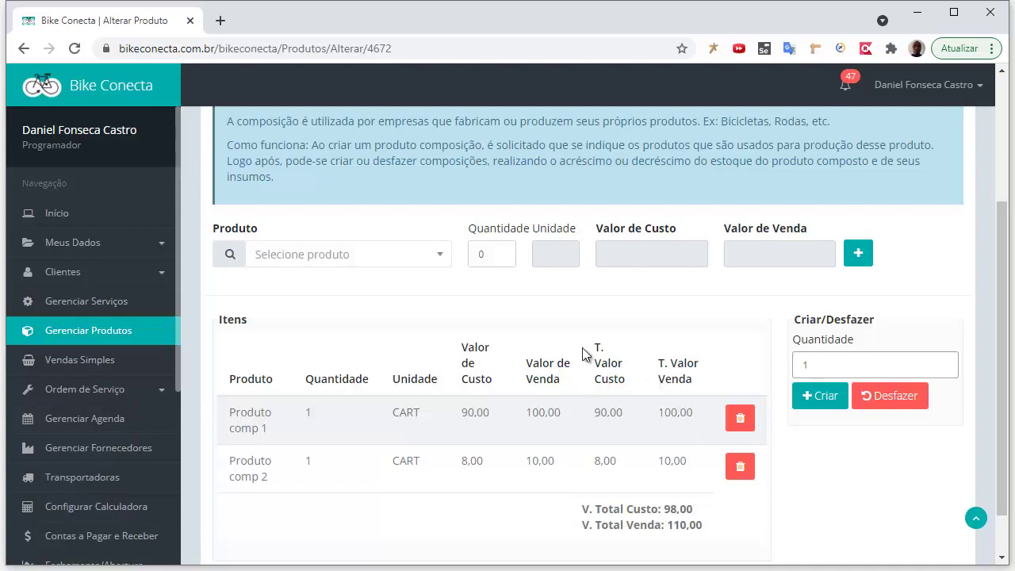
left_click(912, 401)
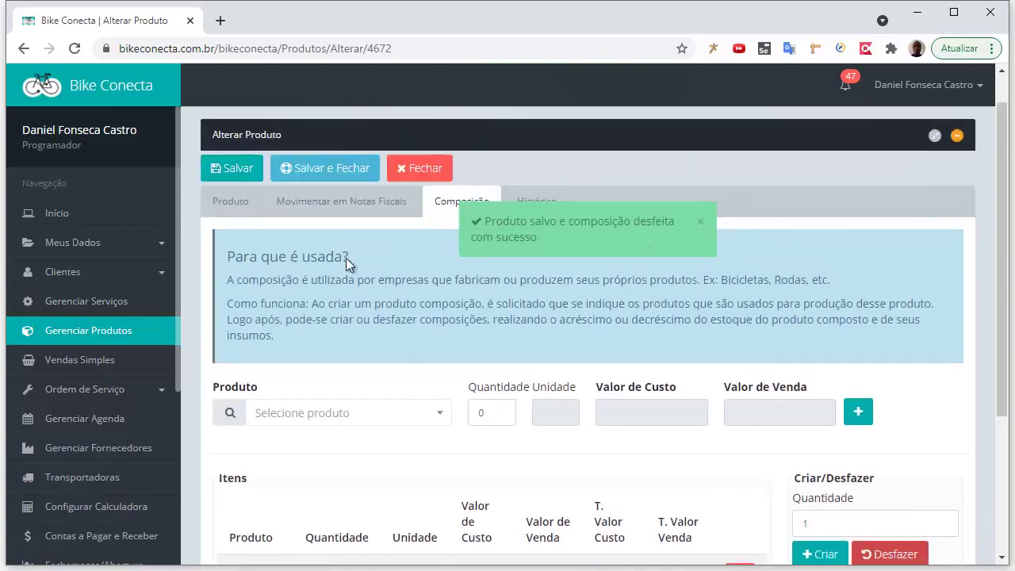
left_click(230, 202)
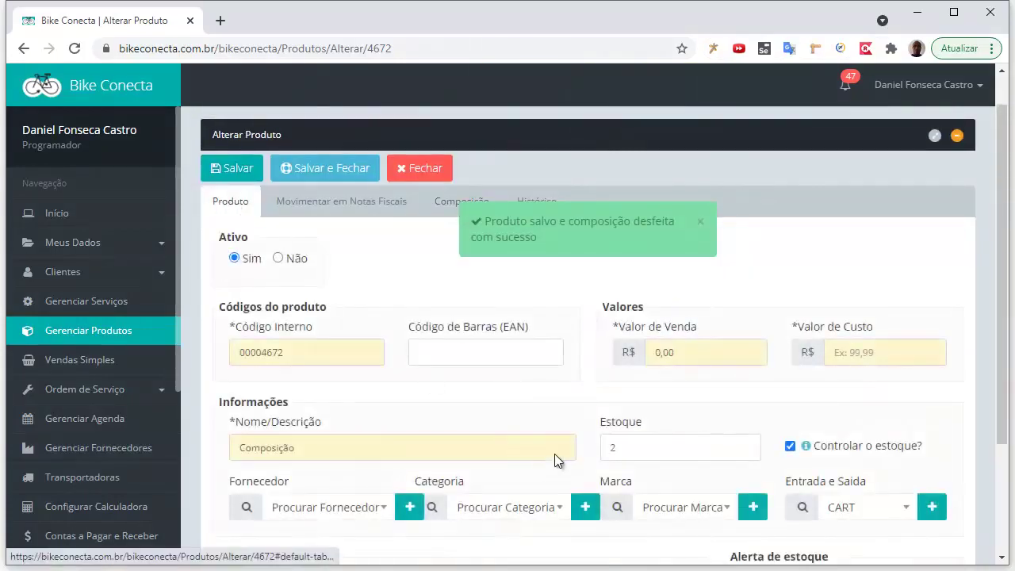
Close the composite product and filter the product list by "Produto comp" to check the components' stock
left_click(422, 169)
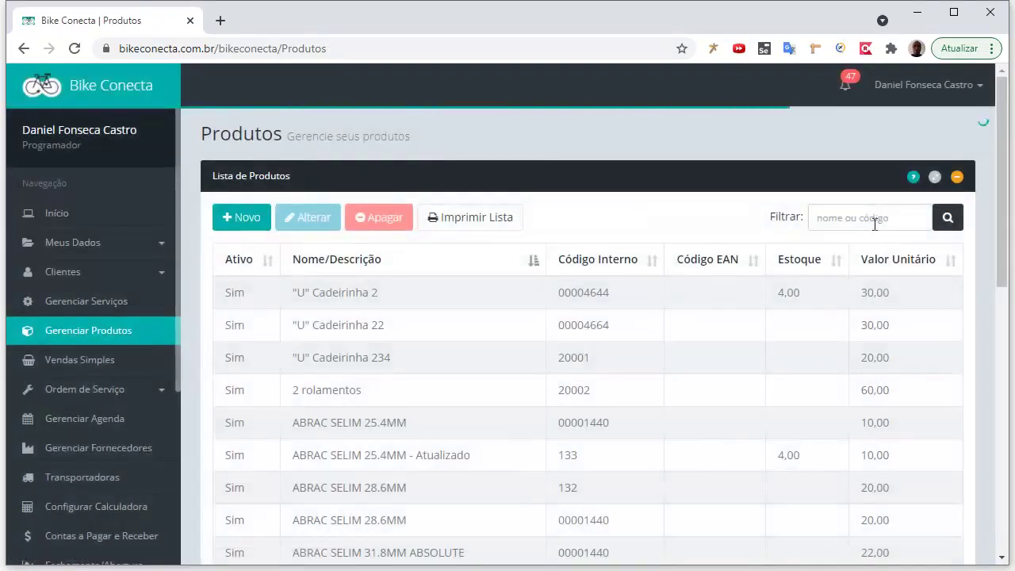
left_click(875, 222)
type("Produto comp 1")
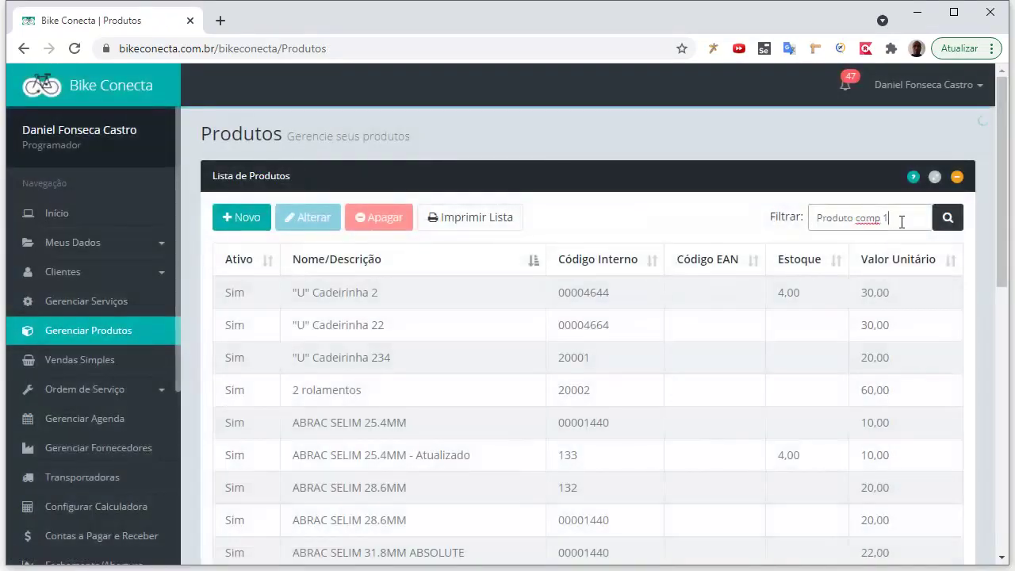
key("BackSpace")
key("BackSpace")
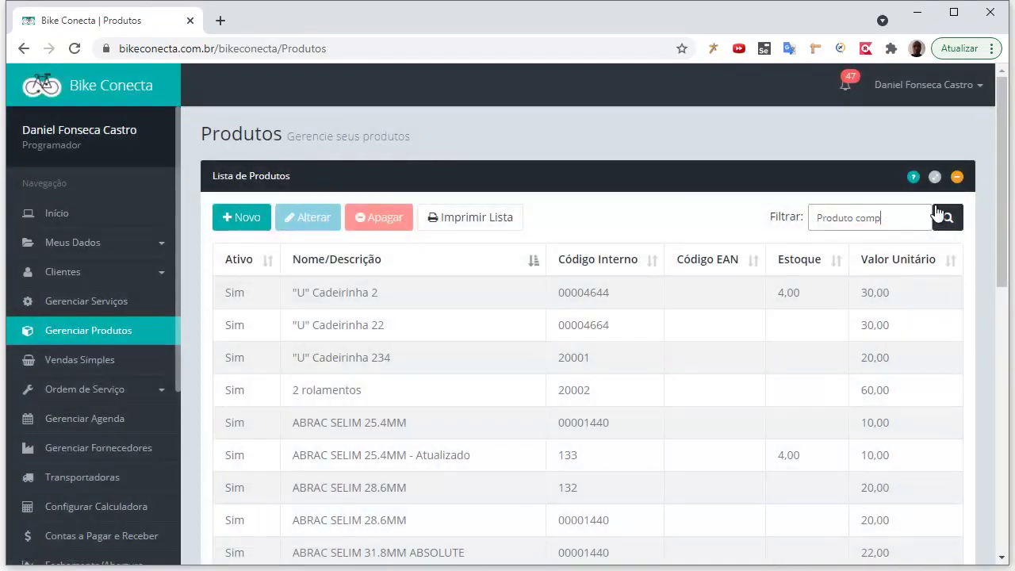
left_click(939, 226)
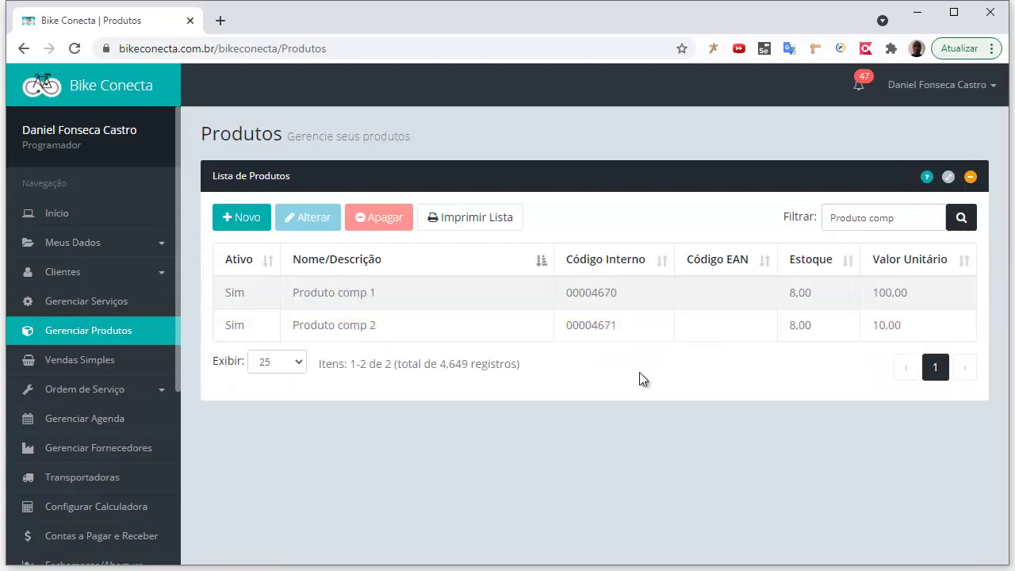
Examine the history of Produto comp 1 and open the composite product linked to its "Composição desfeita" entry
double_click(412, 300)
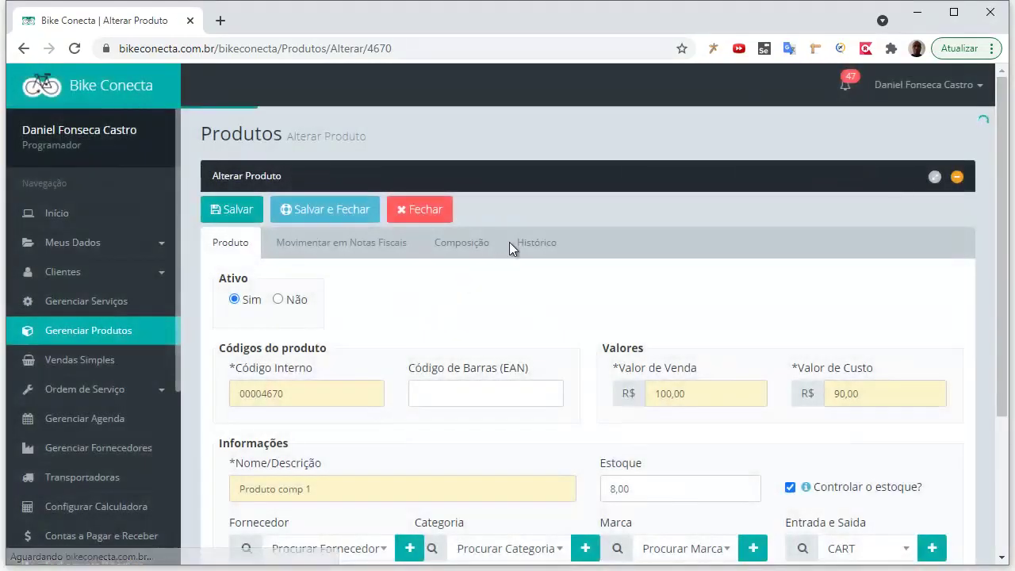
left_click(549, 243)
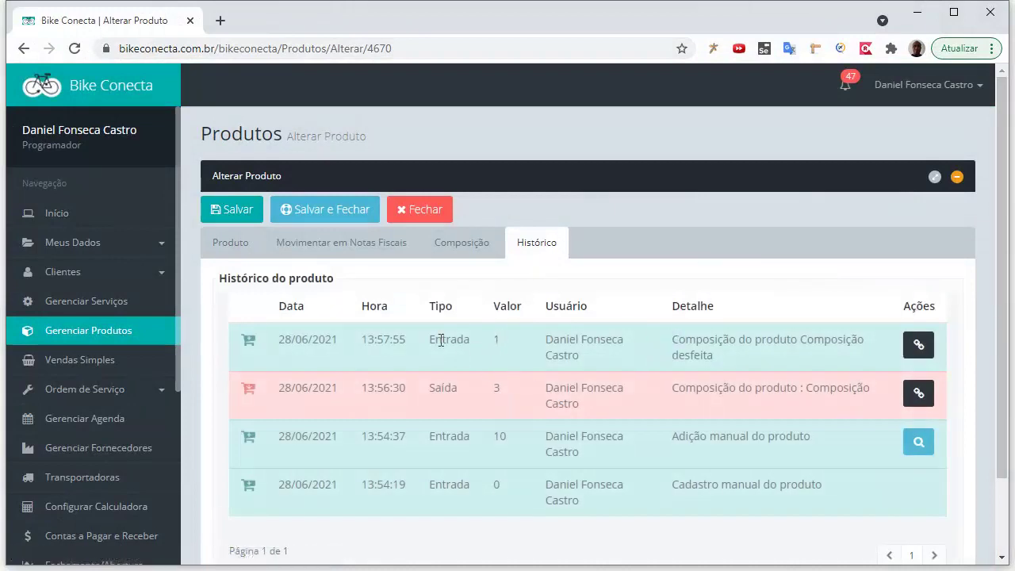
left_click_drag(442, 342, 471, 341)
left_click_drag(696, 339, 741, 366)
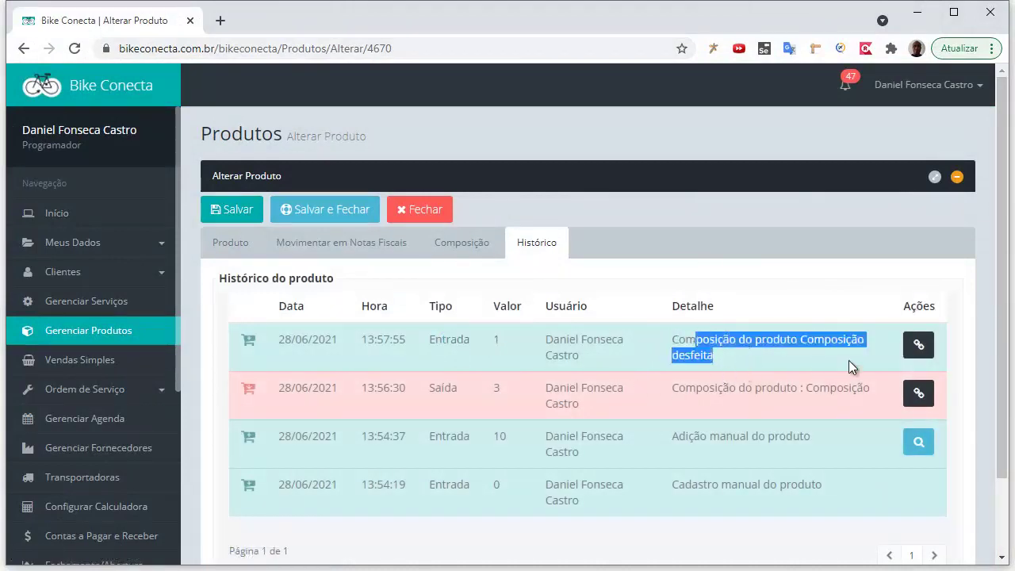
left_click(917, 347)
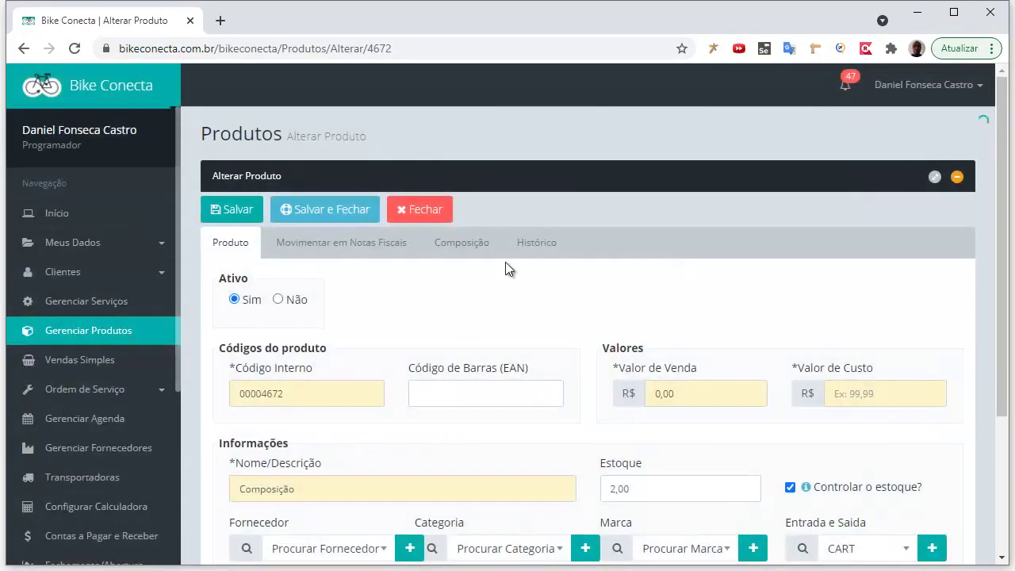
Review the items and the create/undo quantity of Composição, and check the stock in its main product data
left_click(466, 250)
scroll(612, 358, "down", 3)
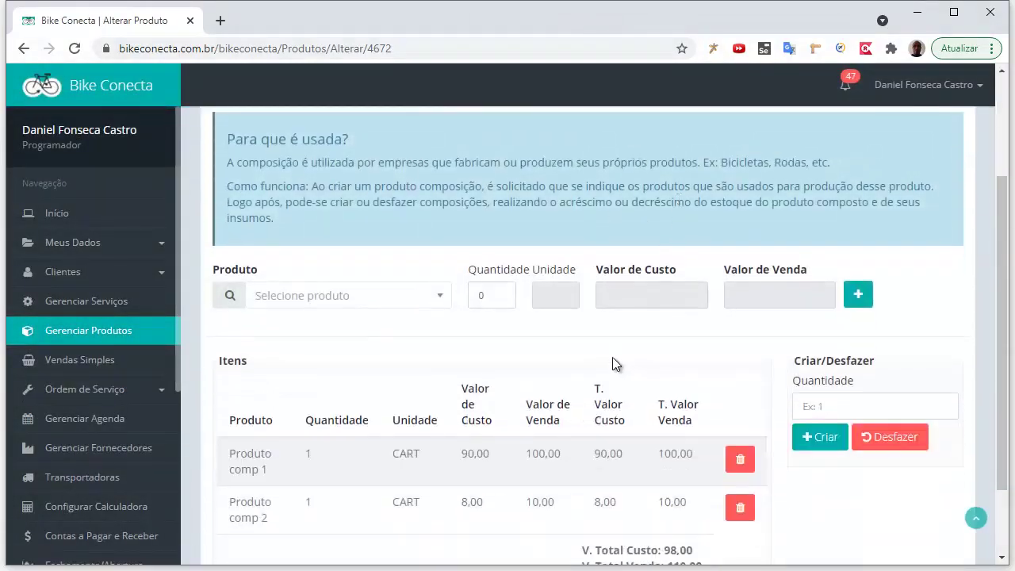
scroll(482, 397, "up", 1)
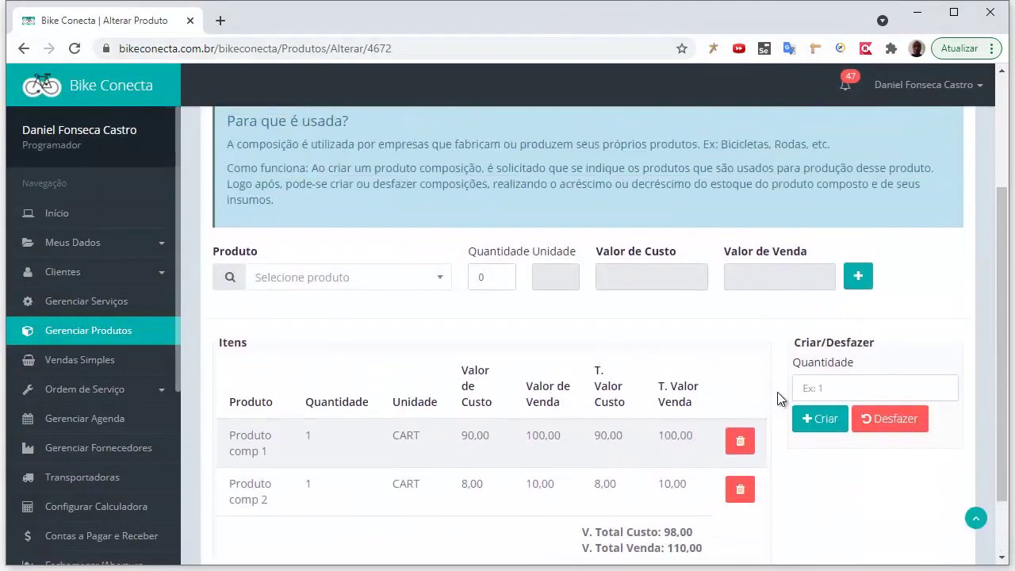
left_click_drag(794, 362, 856, 366)
scroll(418, 443, "up", 2)
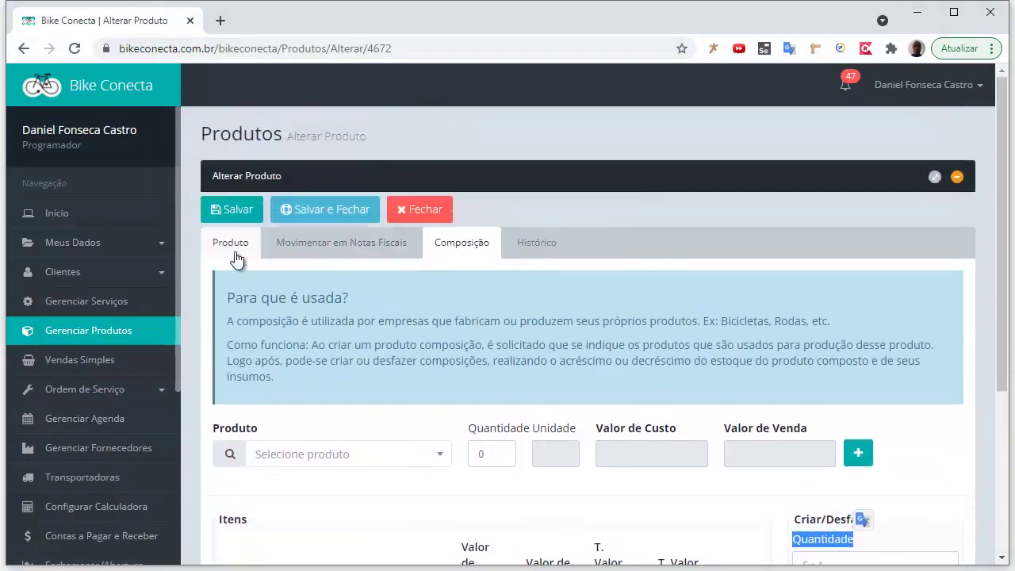
left_click(236, 251)
scroll(430, 313, "down", 1)
scroll(453, 316, "up", 2)
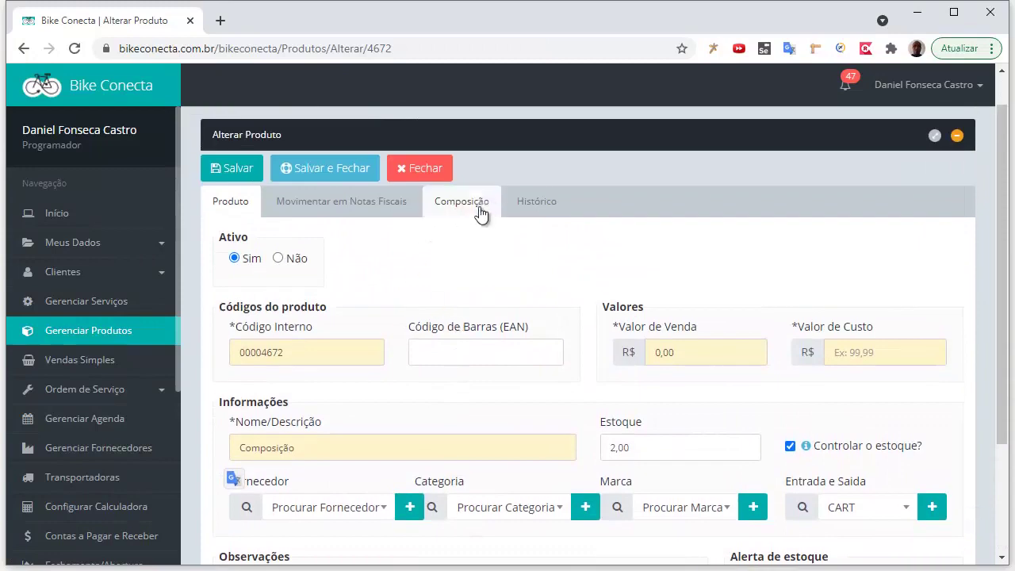
Examine the component rows of Composição together with the quantity field for creating or undoing units
left_click(476, 208)
scroll(340, 314, "down", 3)
left_click_drag(240, 358, 805, 333)
left_click(823, 306)
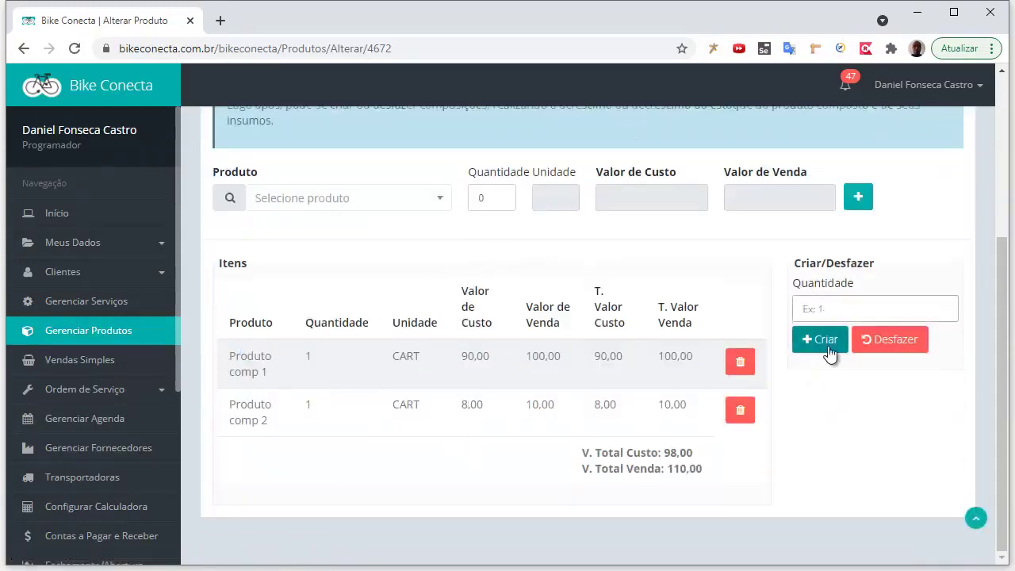
scroll(823, 336, "up", 2)
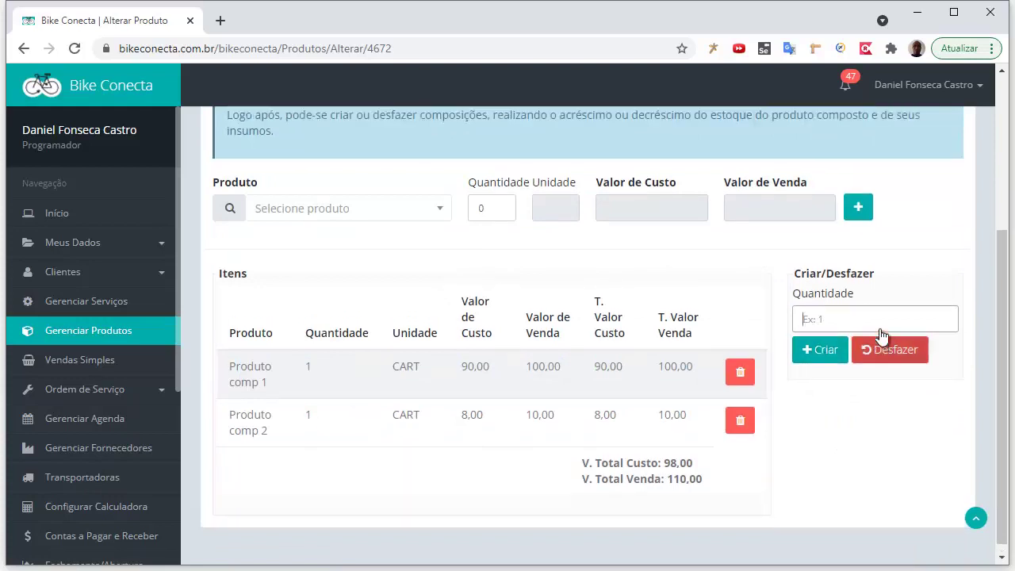
Set the stock of Composição to 555555 in its main product data
left_click(230, 145)
scroll(548, 223, "down", 2)
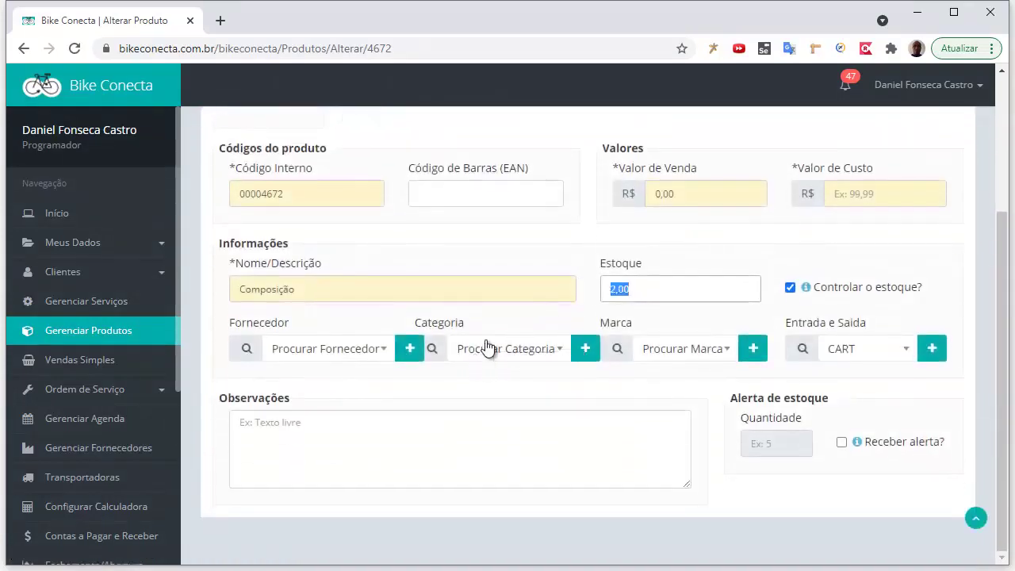
type("555555")
scroll(508, 330, "up", 3)
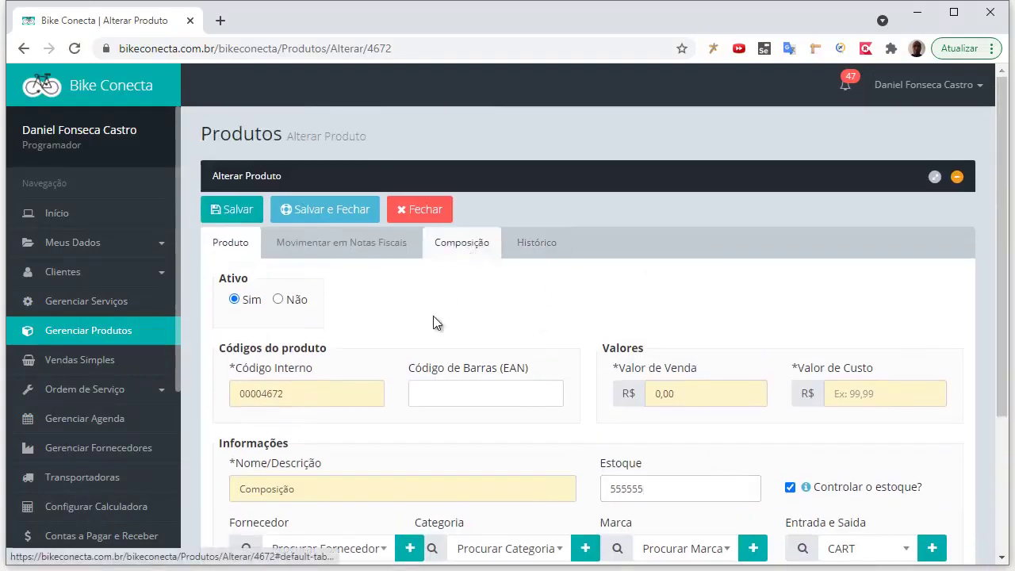
scroll(436, 325, "down", 3)
scroll(521, 273, "up", 3)
Return to the composition of Composição and examine its Criar/Desfazer quantity section
left_click(460, 248)
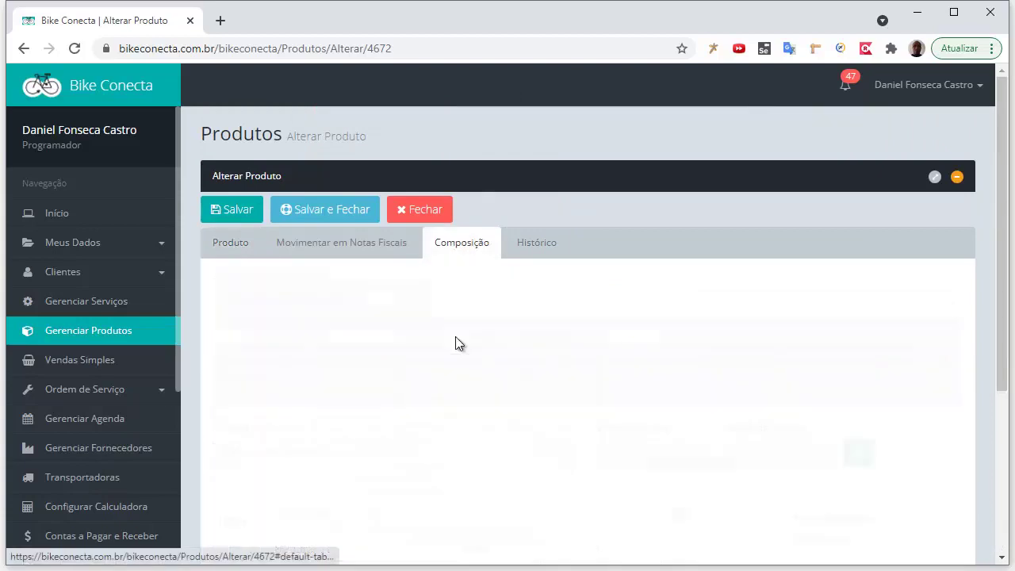
scroll(461, 337, "down", 4)
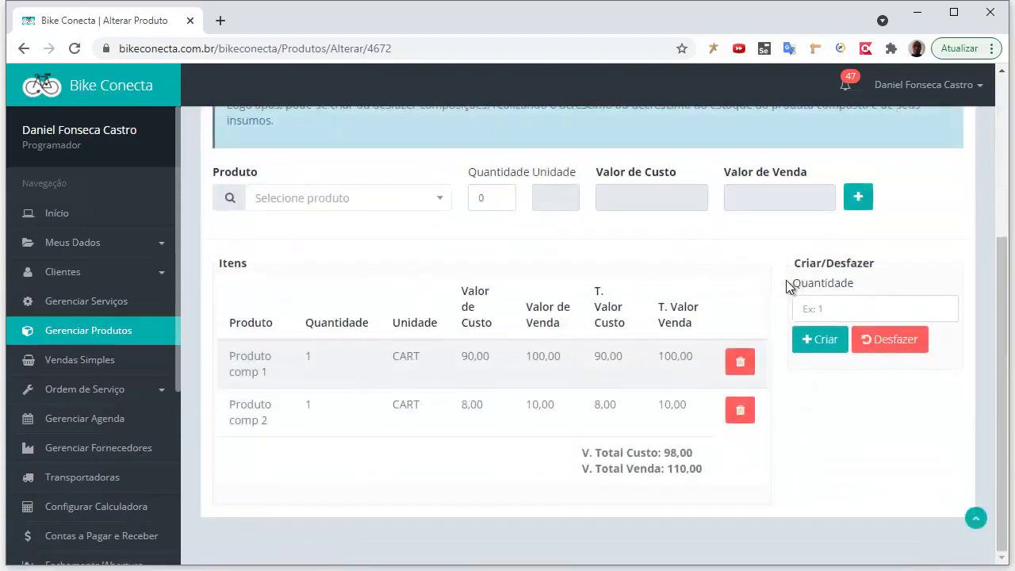
left_click_drag(789, 283, 886, 315)
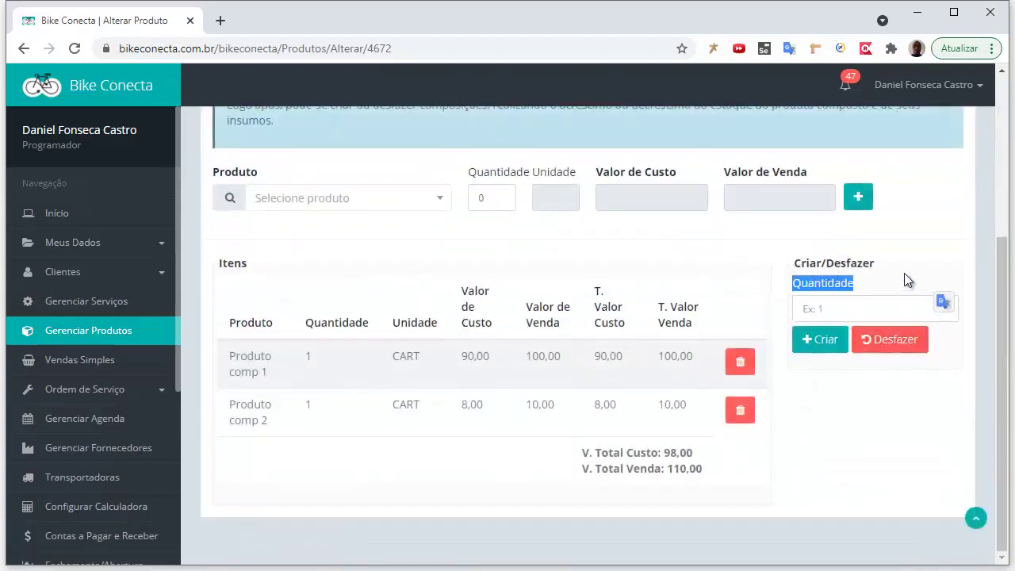
scroll(845, 313, "up", 3)
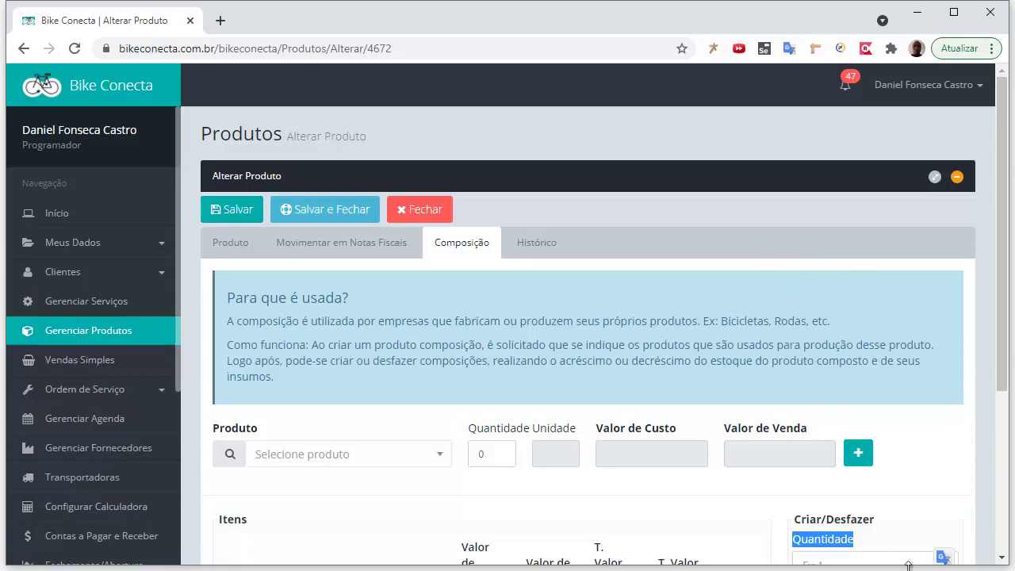